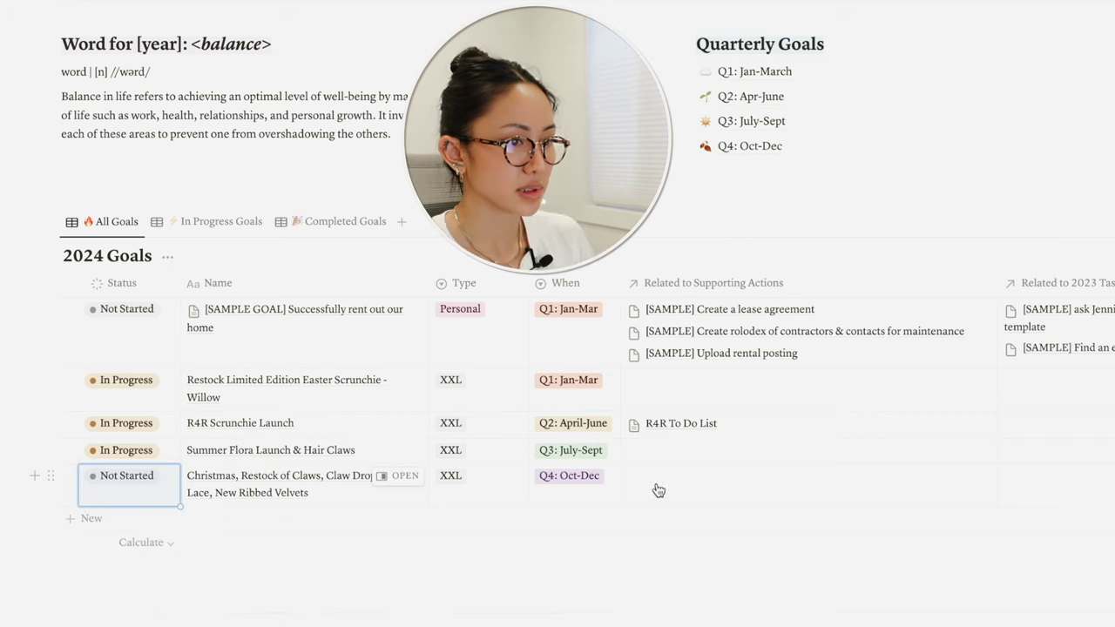
Step: Add a blank row to the 2024 Goals table and finish the last R4R to-do item as "**also launching TOWELS"
left_click(109, 520)
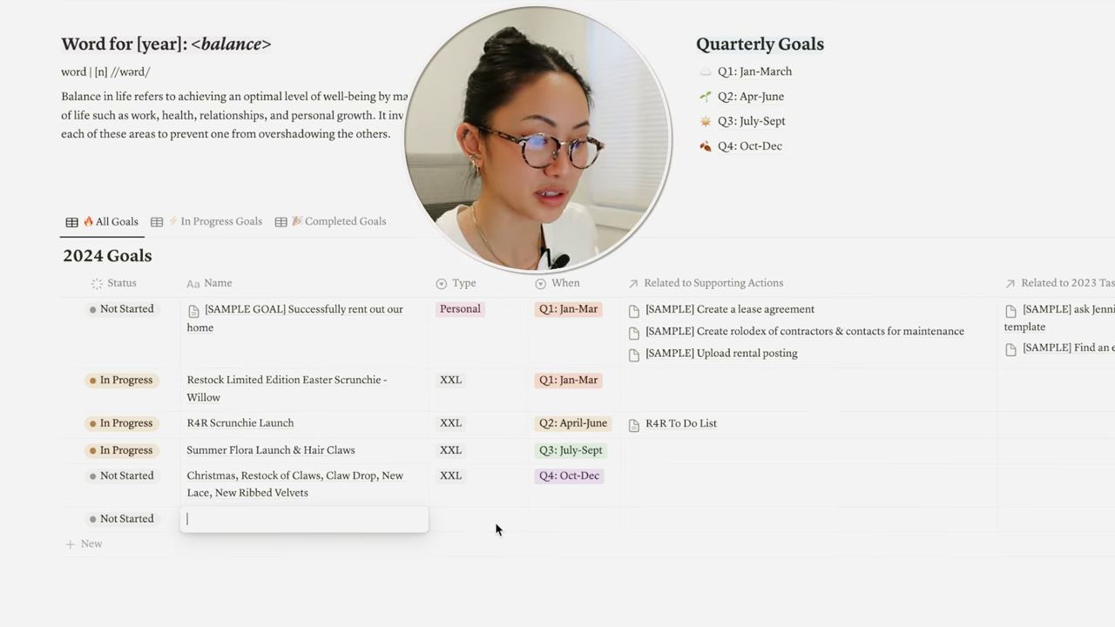
left_click(688, 423)
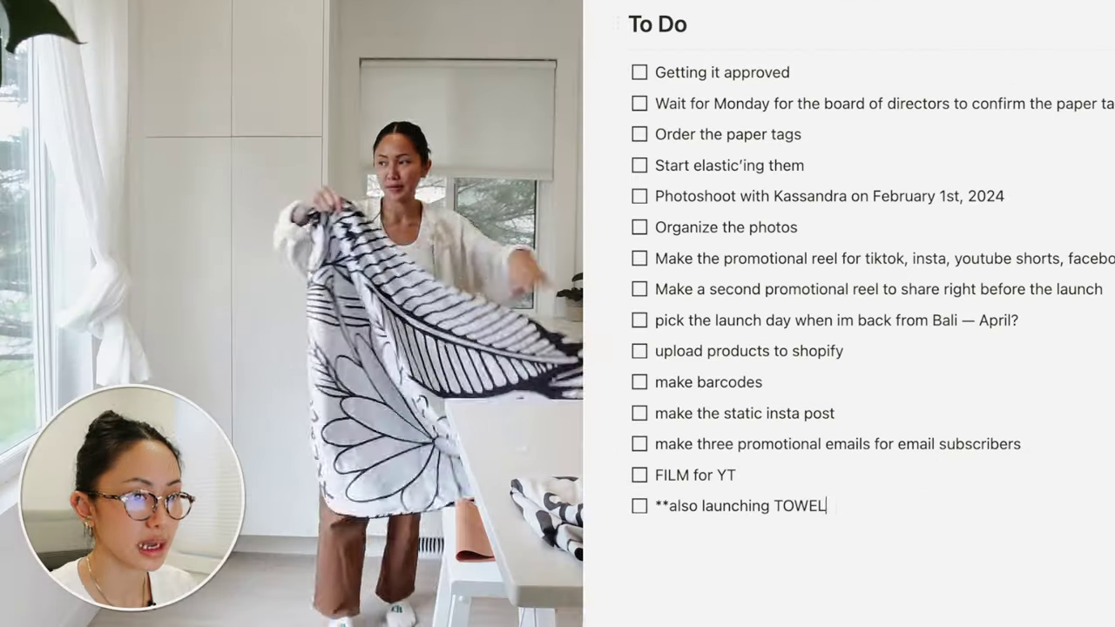
type("S")
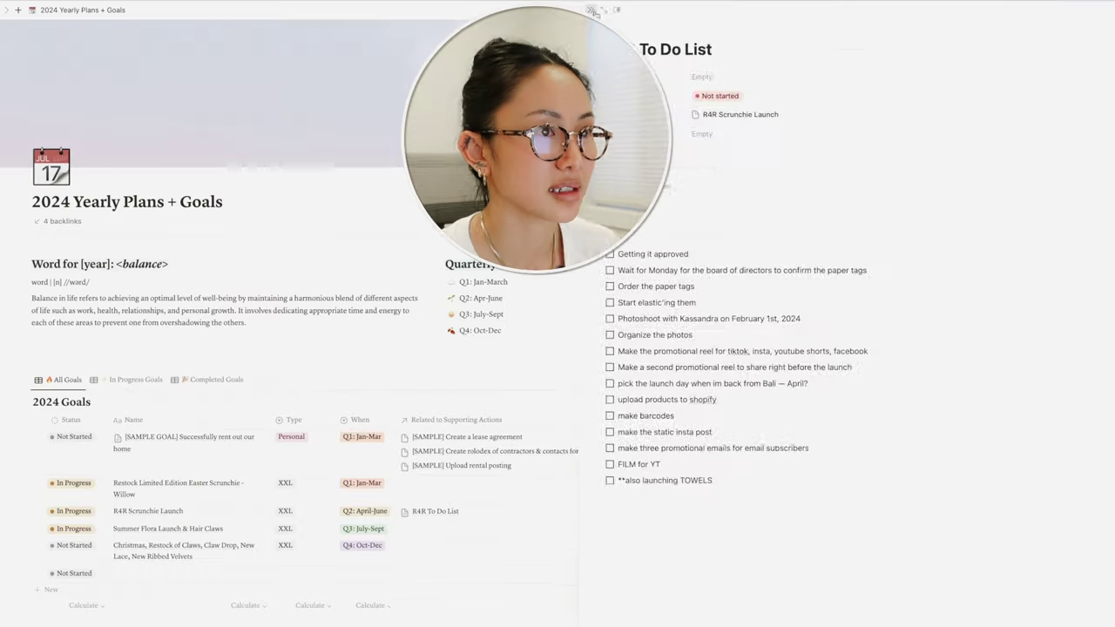
left_click(593, 11)
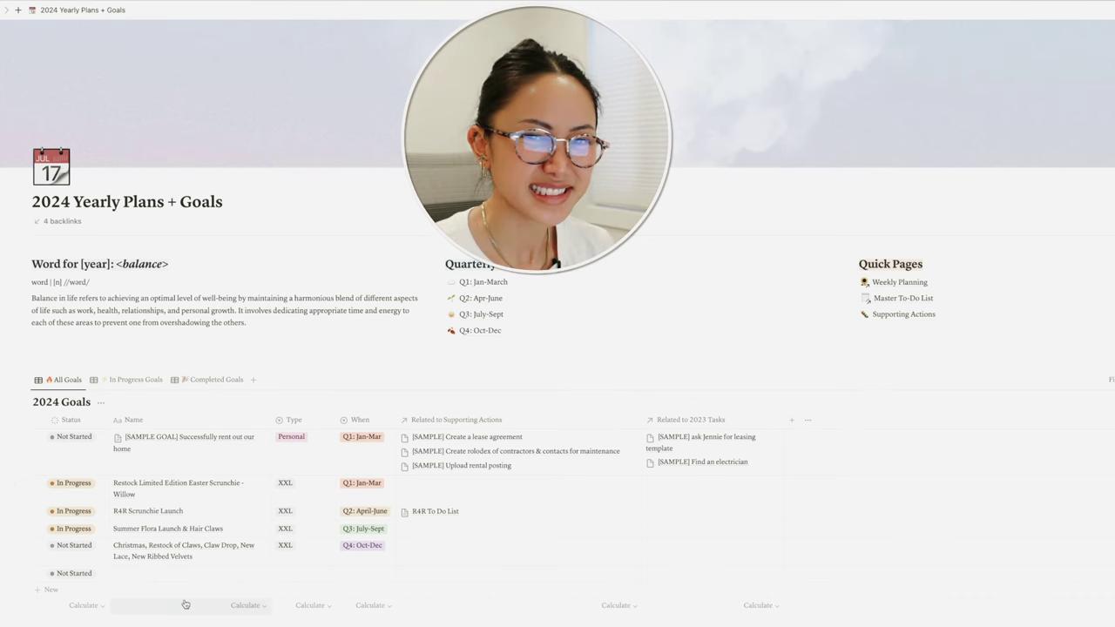
Step: Add an empty row to the 2024 Goals table and enter a goal named "Work From Home Once A Week"
left_click(54, 593)
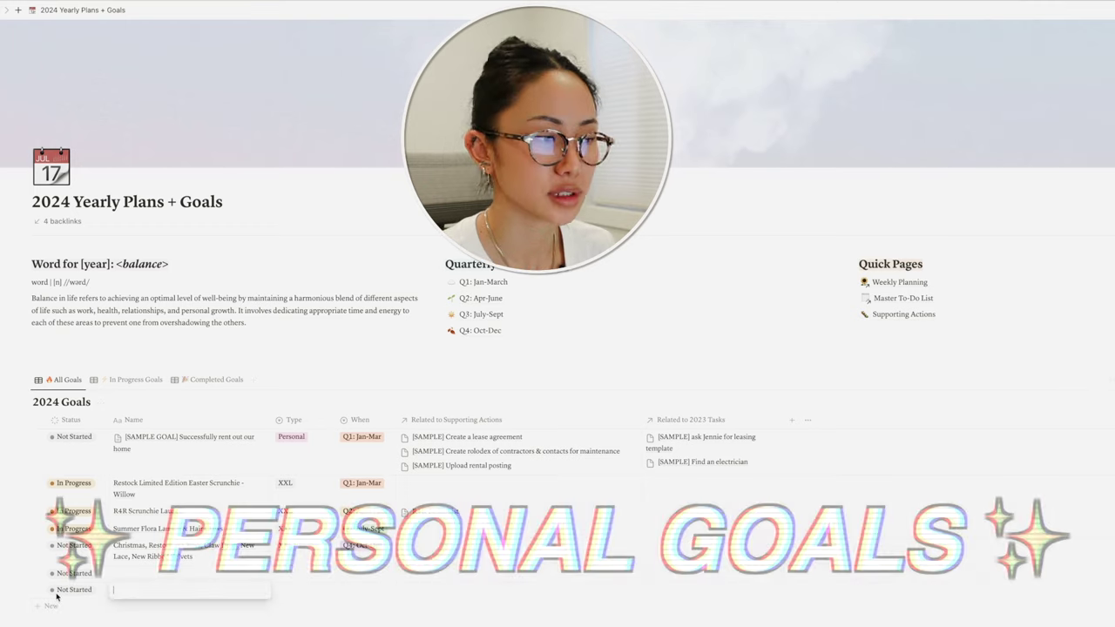
type("Work From Home O")
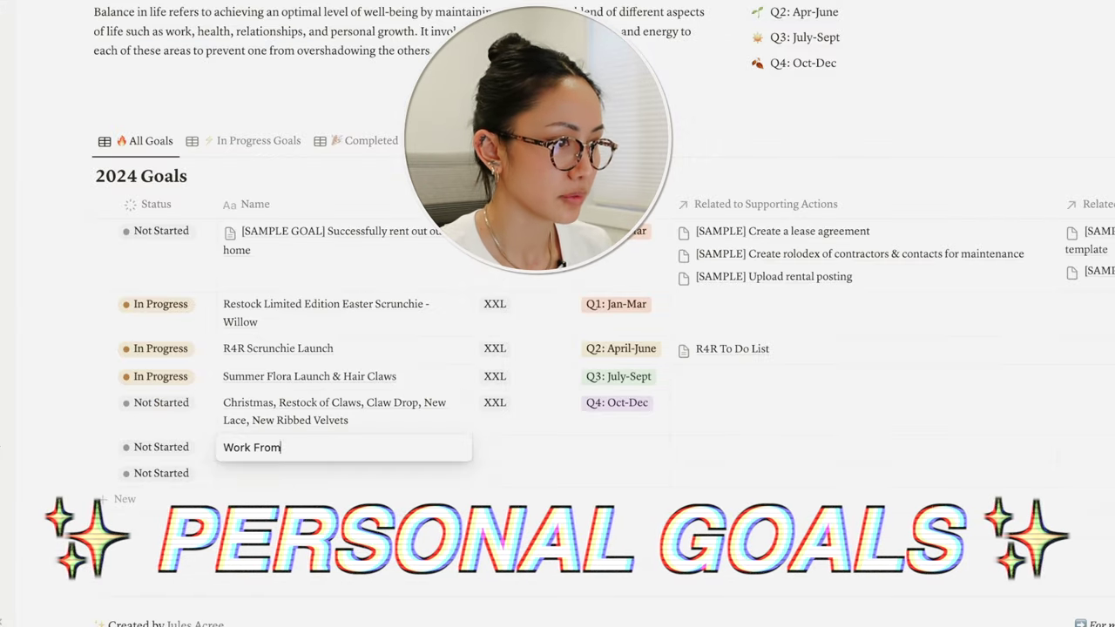
type("nce A Week")
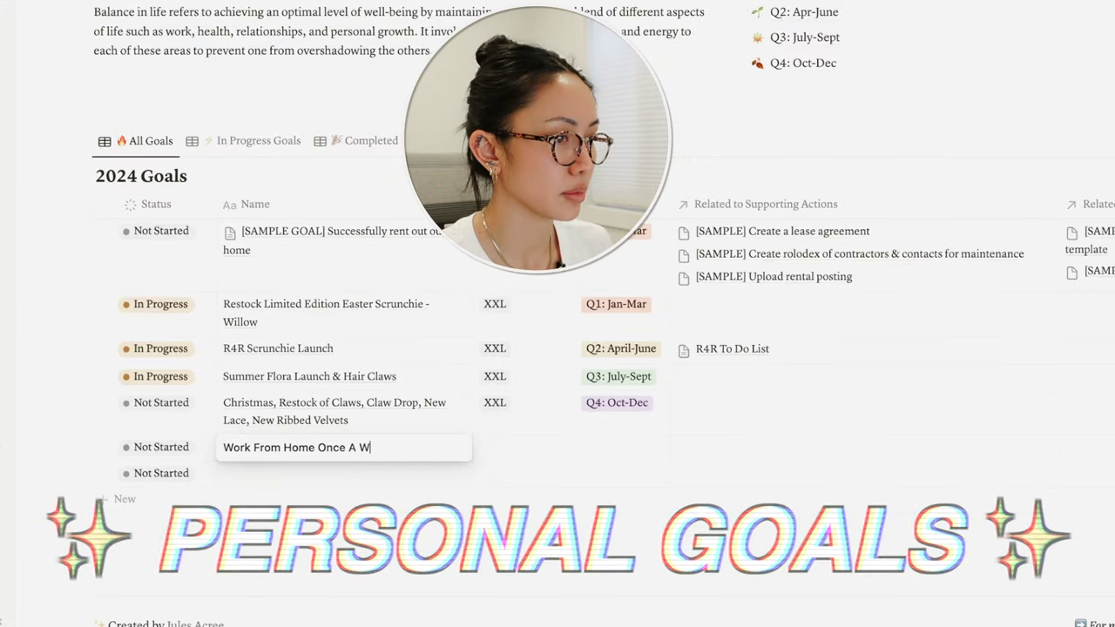
key("Escape")
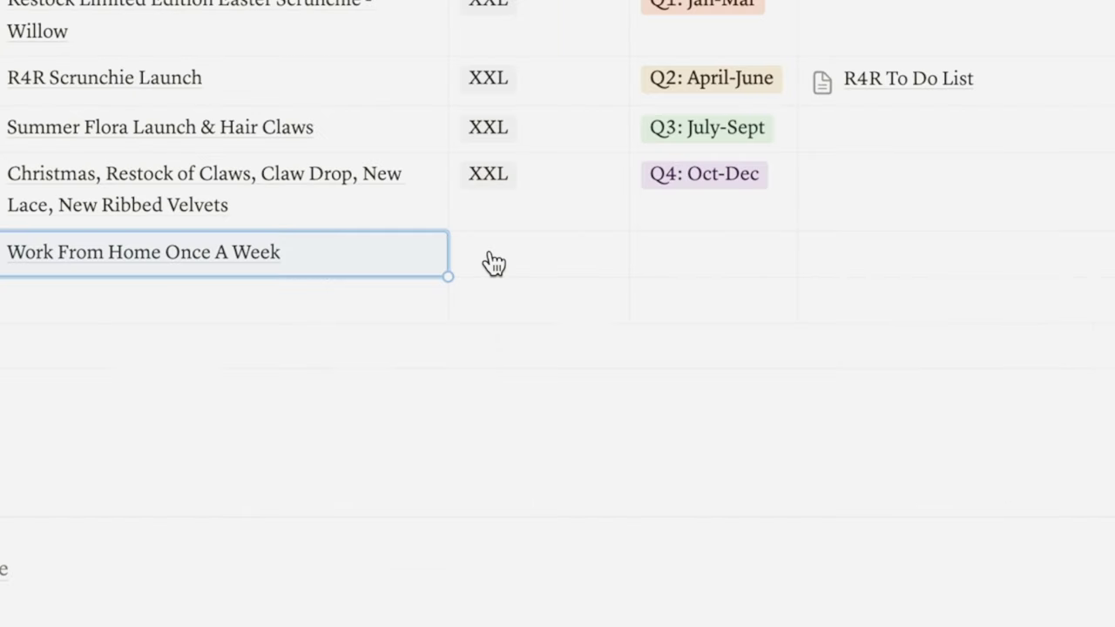
Step: Set the Work From Home Once A Week goal's type to Personal and its status to In Progress
left_click(494, 263)
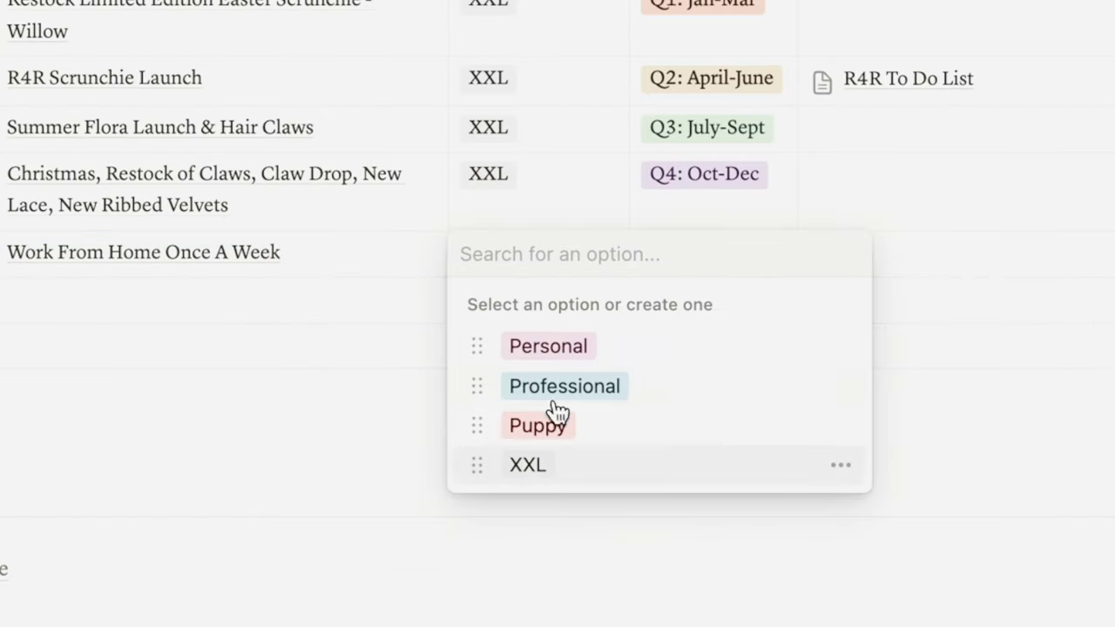
left_click(566, 364)
left_click(158, 446)
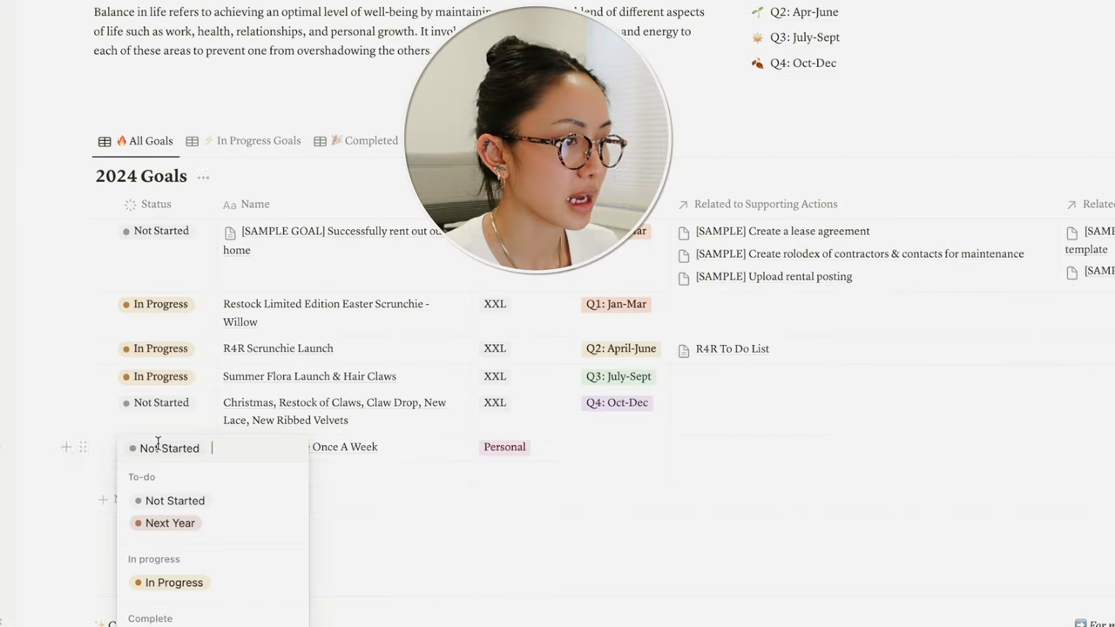
left_click(187, 592)
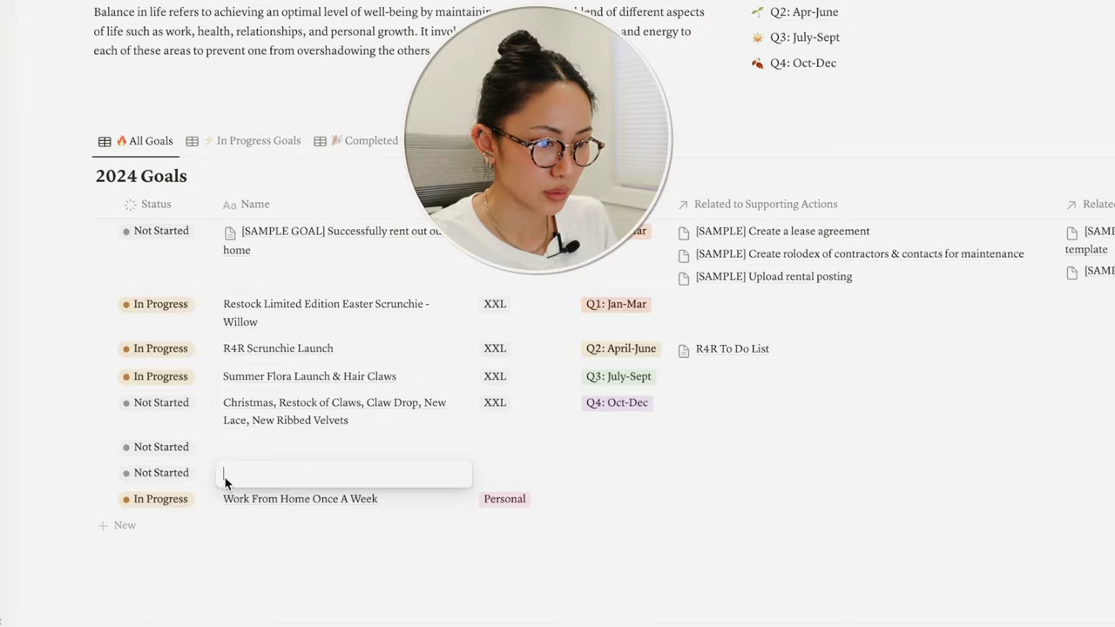
Step: Enter "Travel" as the name of a new goal in the 2024 Goals table
type("Travel")
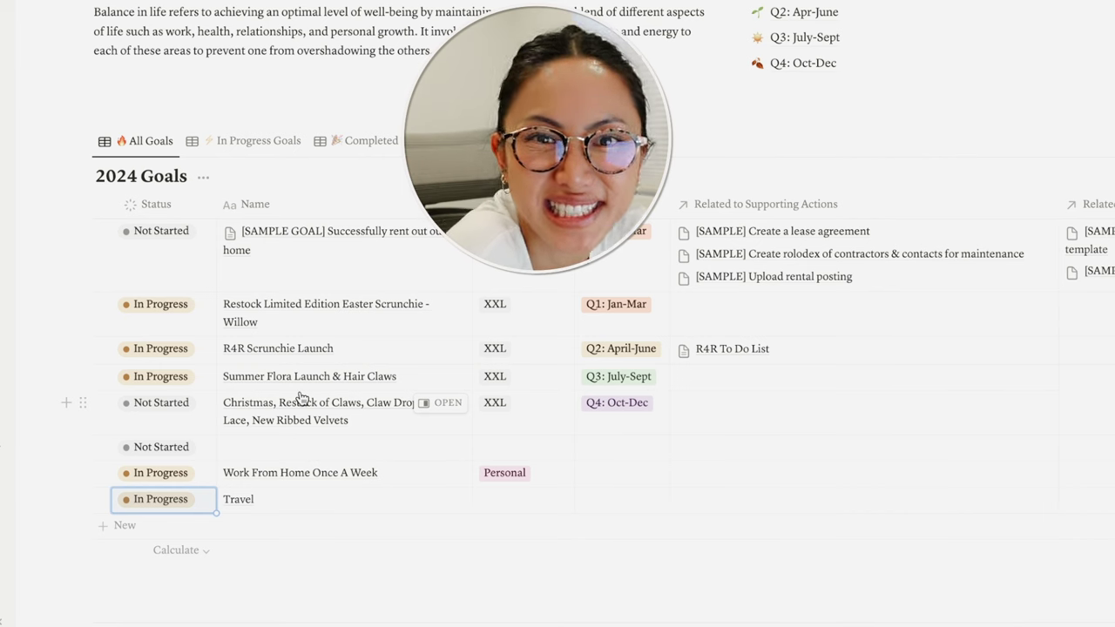
Step: Look through the Travel page's trip list and the Travel Planner's packing list, schedule, map and photo wall
scroll(301, 399, "down", 1)
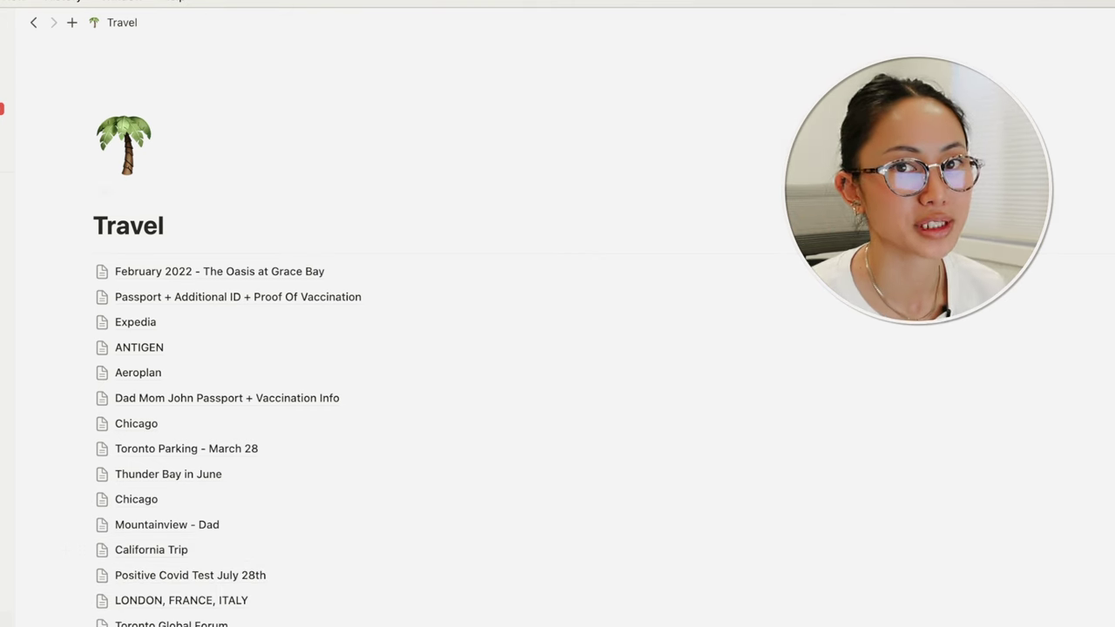
scroll(368, 391, "down", 1)
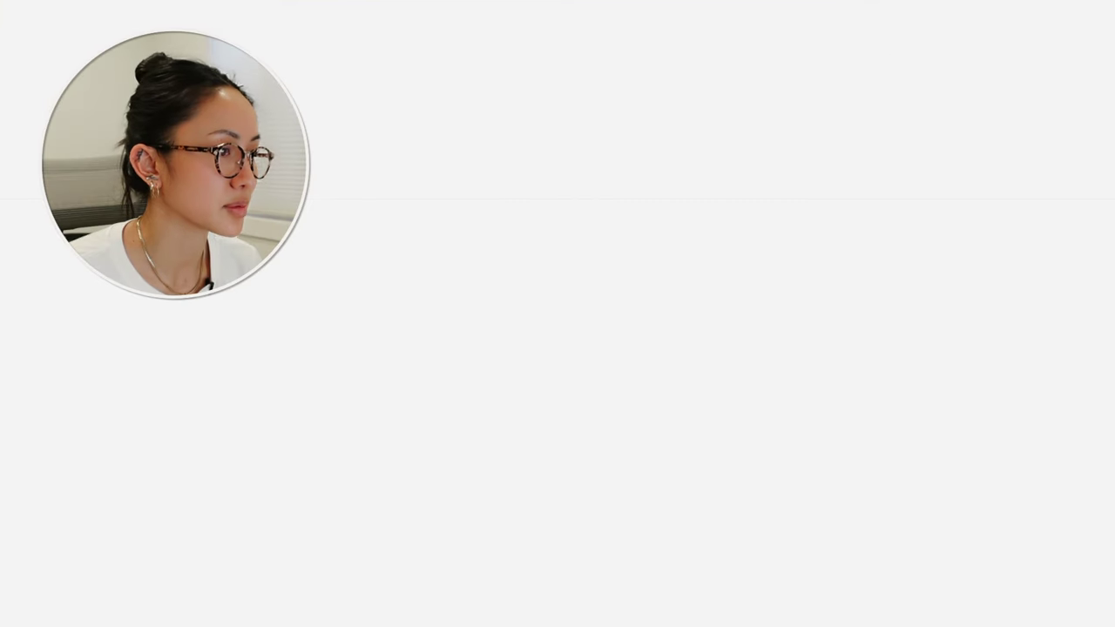
scroll(376, 533, "down", 3)
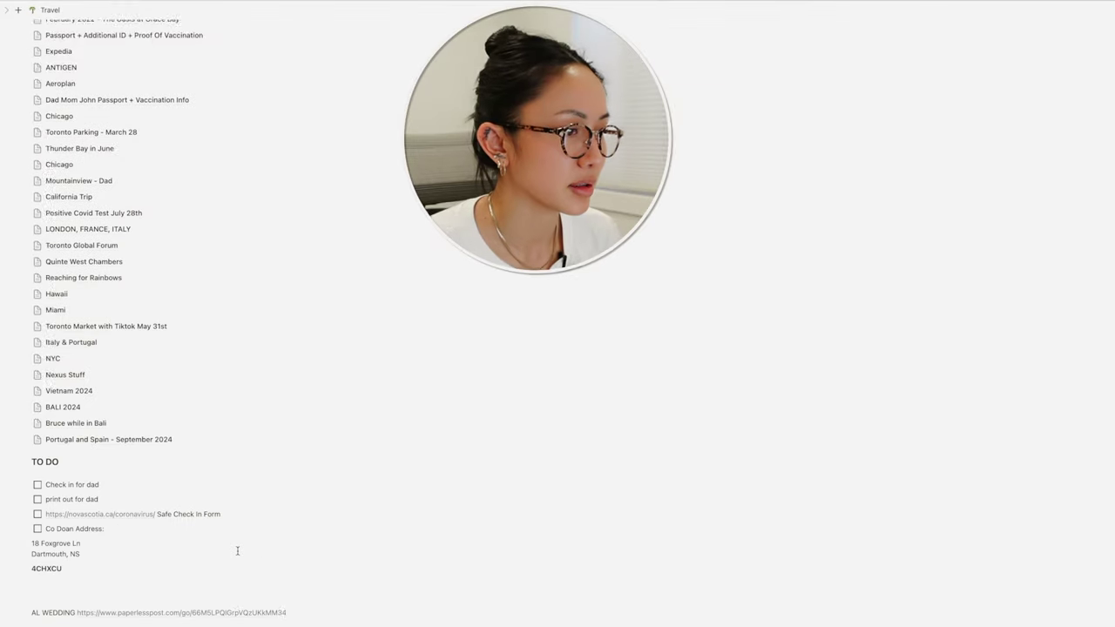
scroll(236, 548, "up", 3)
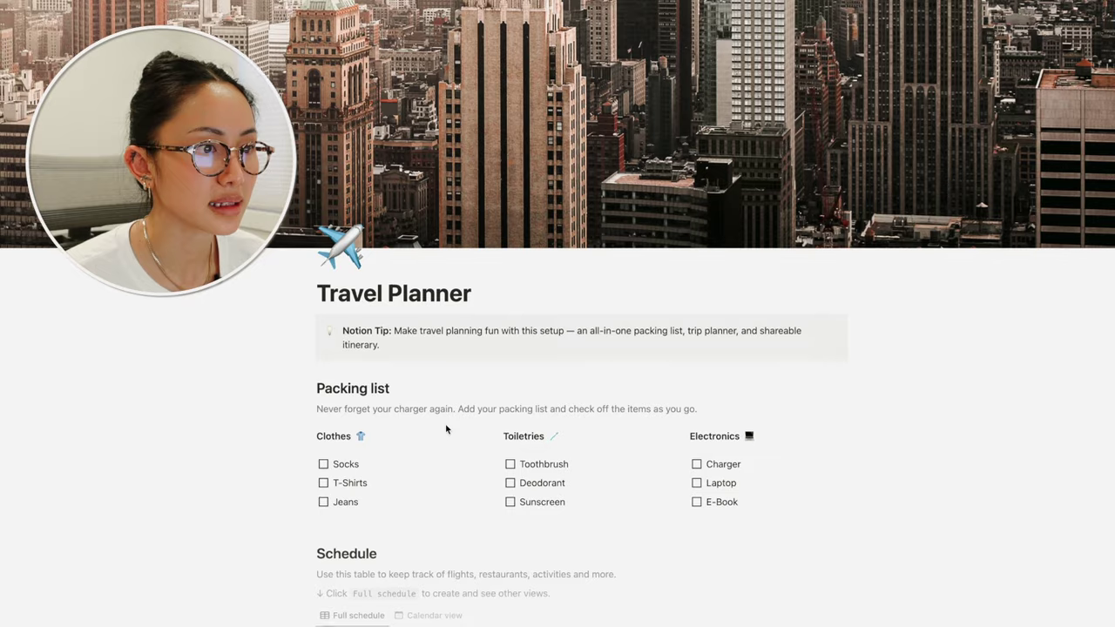
scroll(401, 376, "down", 1)
scroll(401, 376, "down", 3)
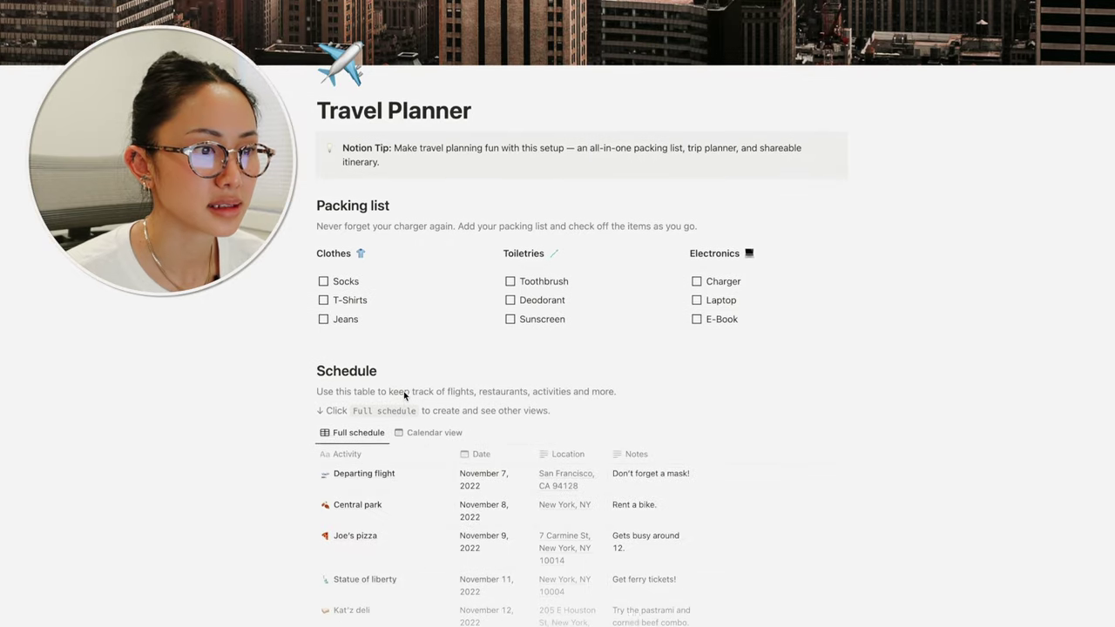
scroll(445, 234, "down", 3)
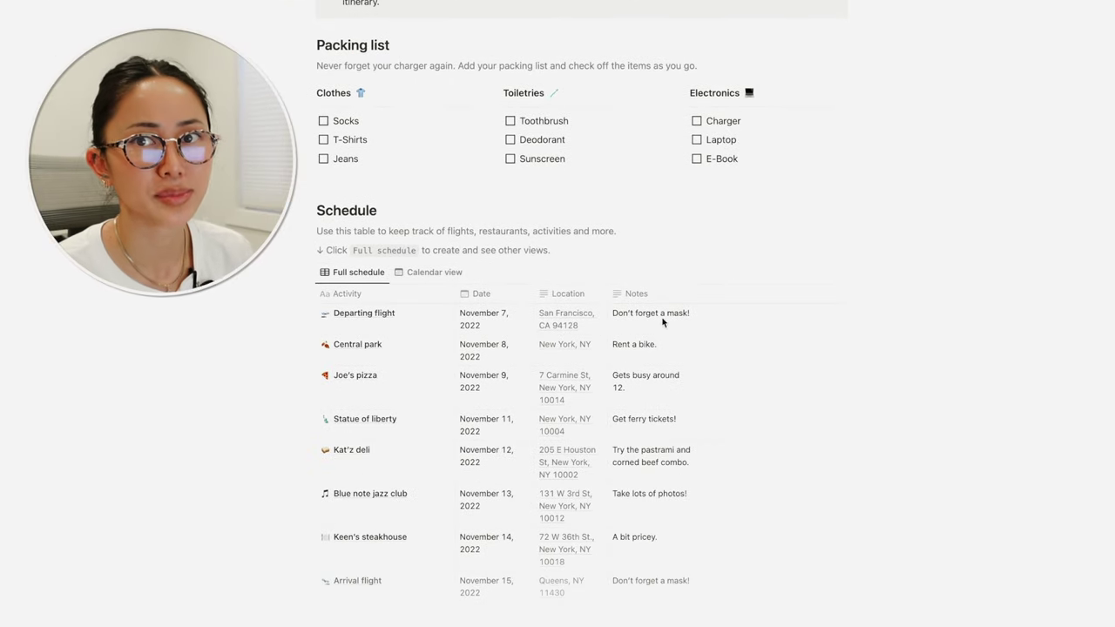
scroll(485, 451, "down", 5)
scroll(484, 448, "down", 9)
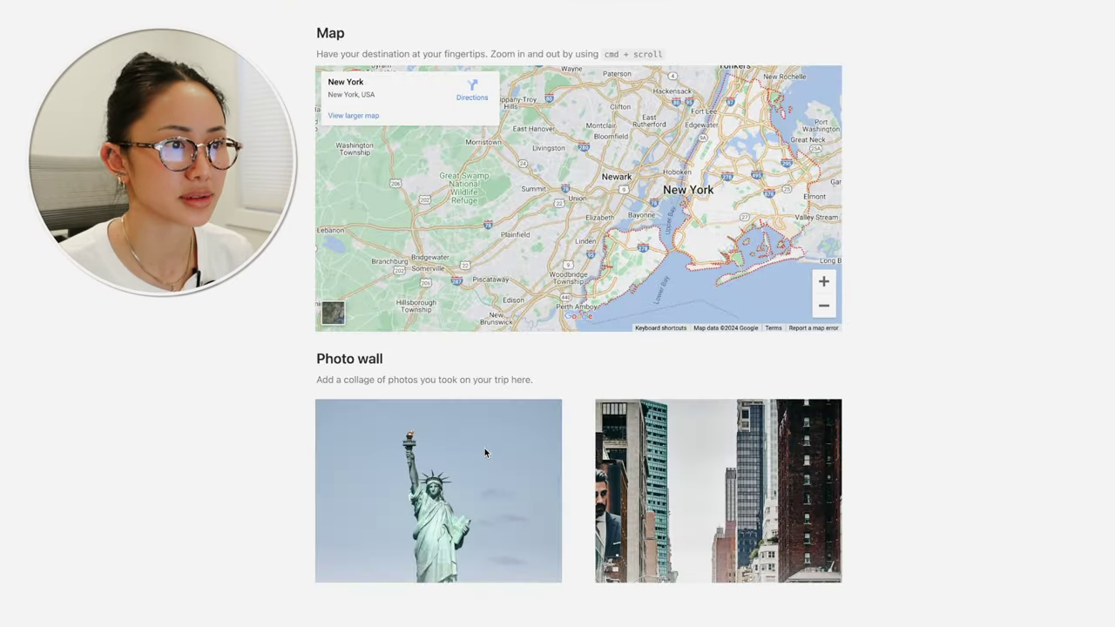
scroll(598, 290, "down", 3)
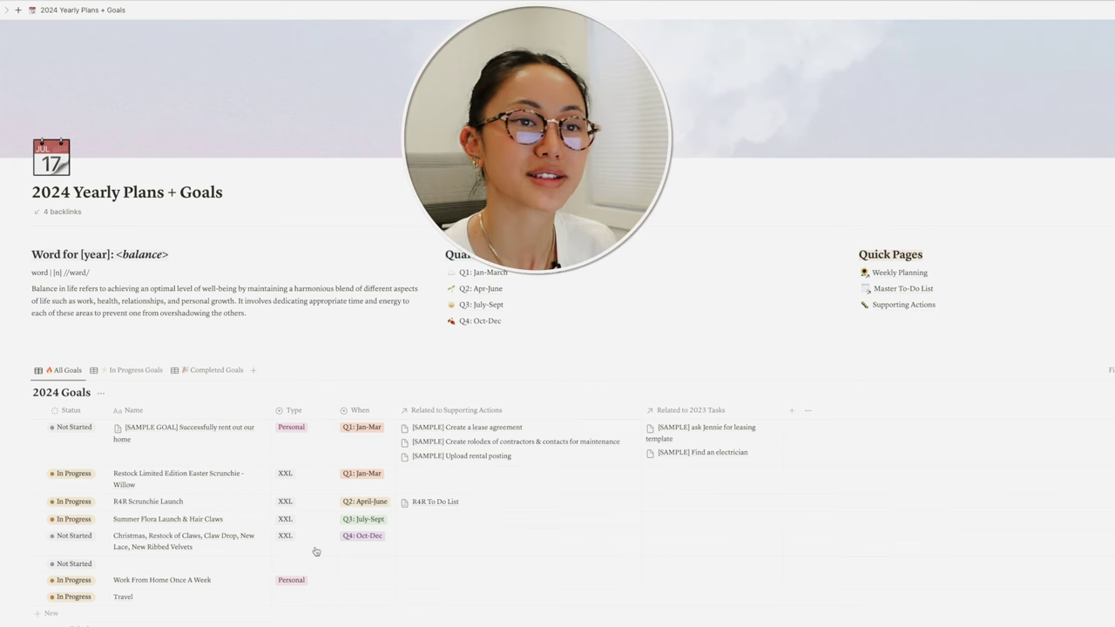
Step: Add two In Progress goals below Travel, one titled with a first name and the other named "Myself"
left_click(134, 613)
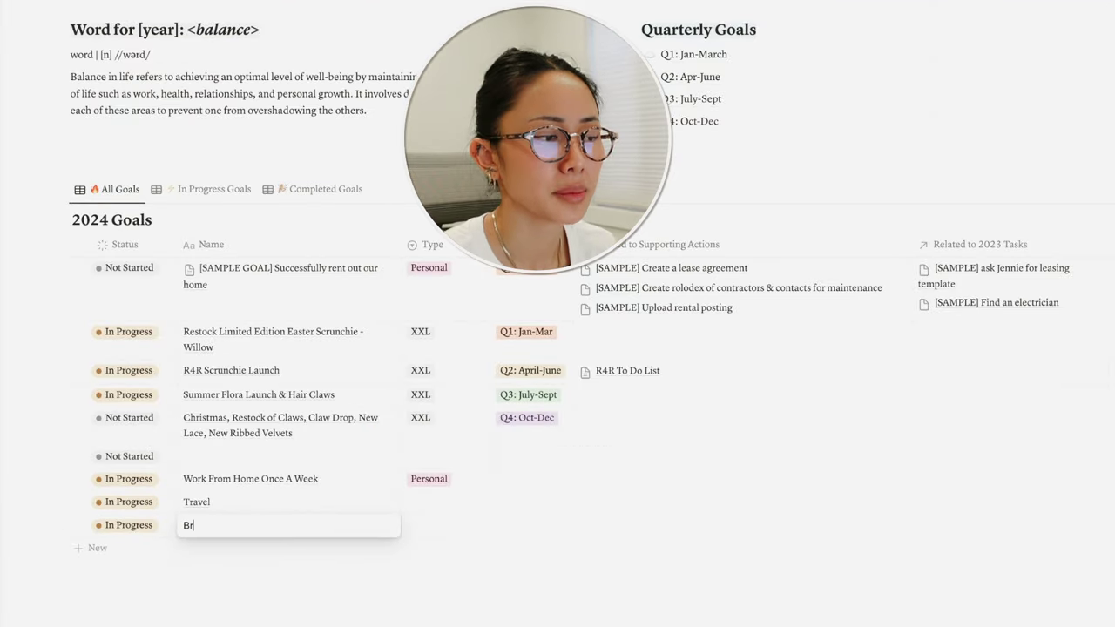
key("Return")
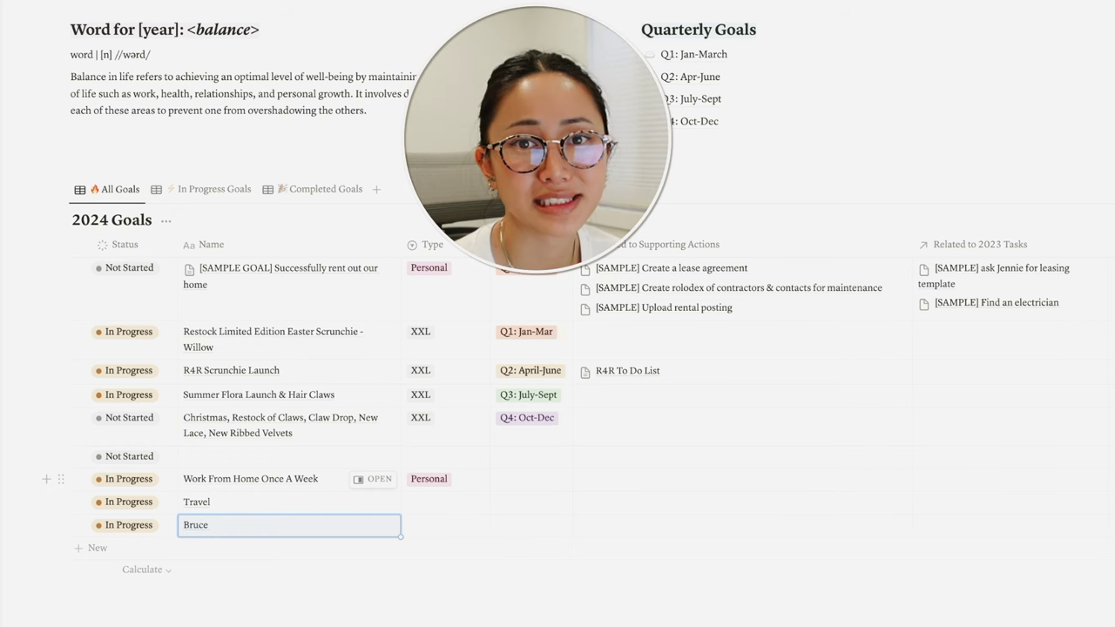
left_click(215, 548)
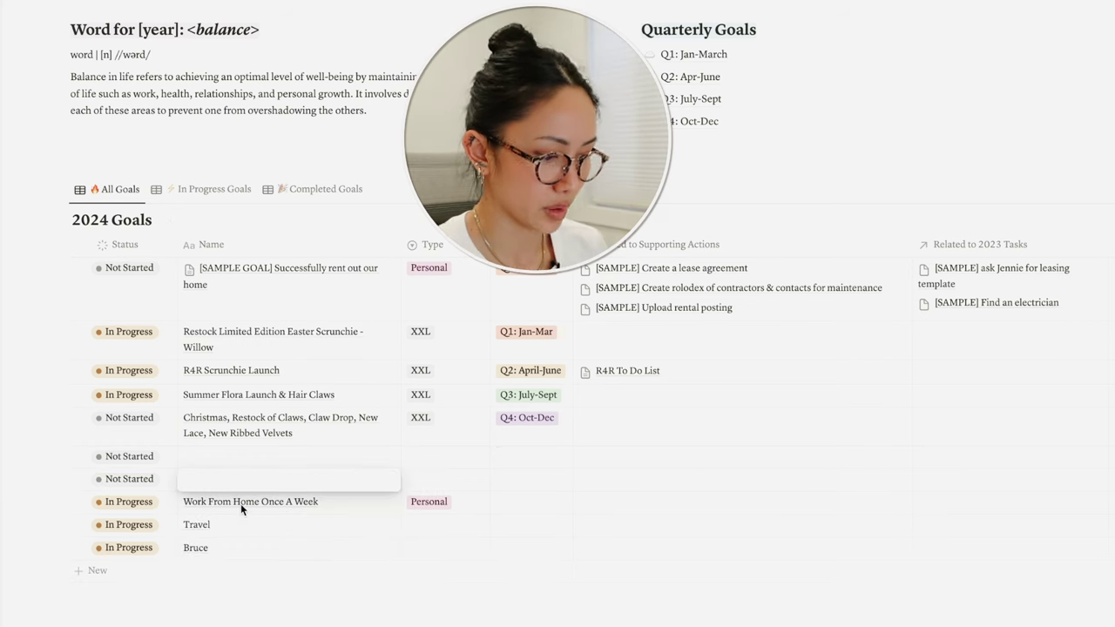
left_click(129, 478)
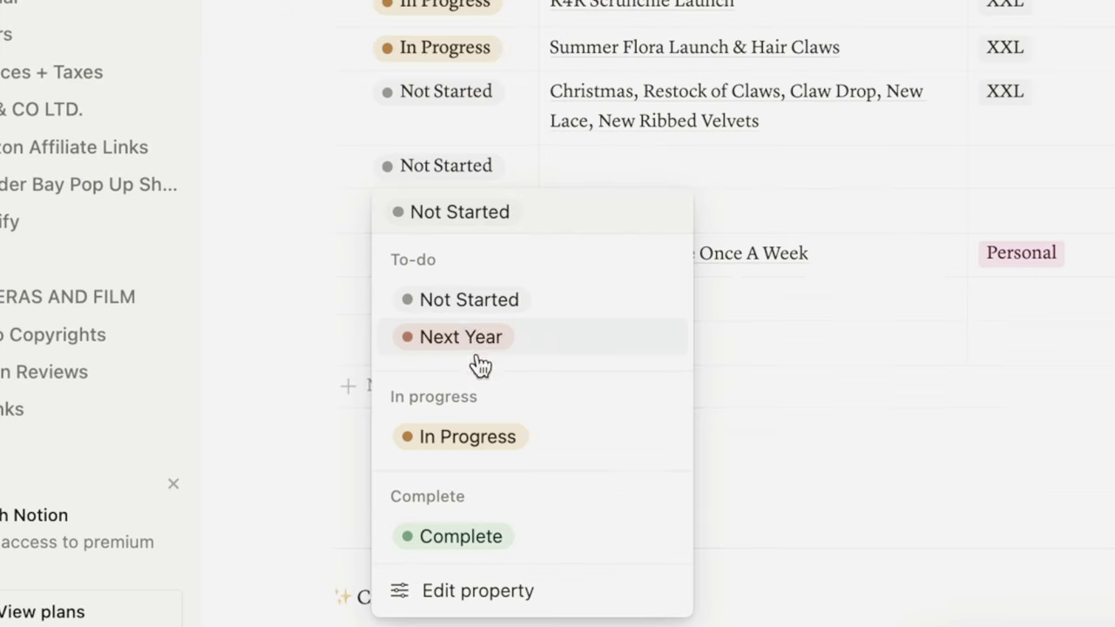
left_click(488, 437)
Step: Create the supporting actions "Working Out", "Self Care" and "Reading" and relate them to the Myself goal
type("Wr")
type("rking")
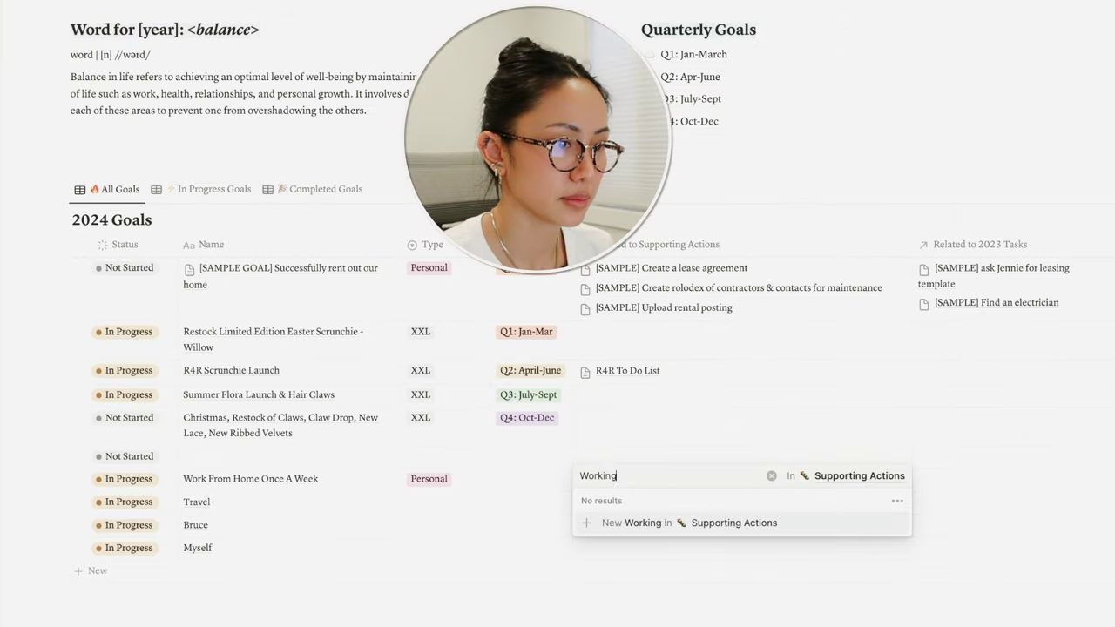
type(" Out")
key("Return")
key("ctrl+a")
type("S")
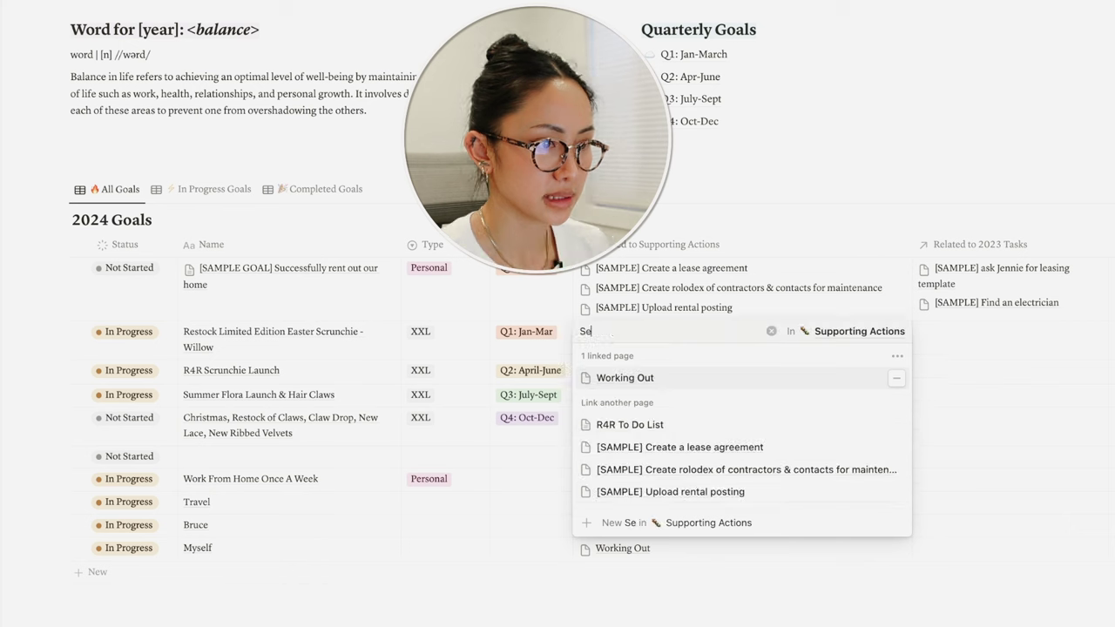
type("elf-Care")
key("Return")
type("Reading")
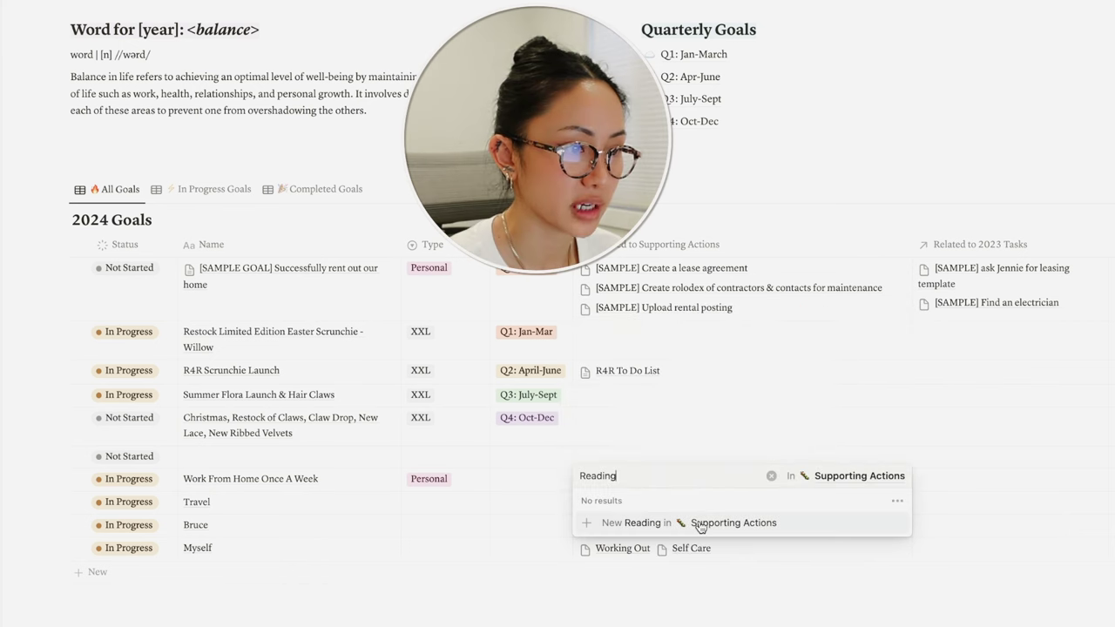
key("Return")
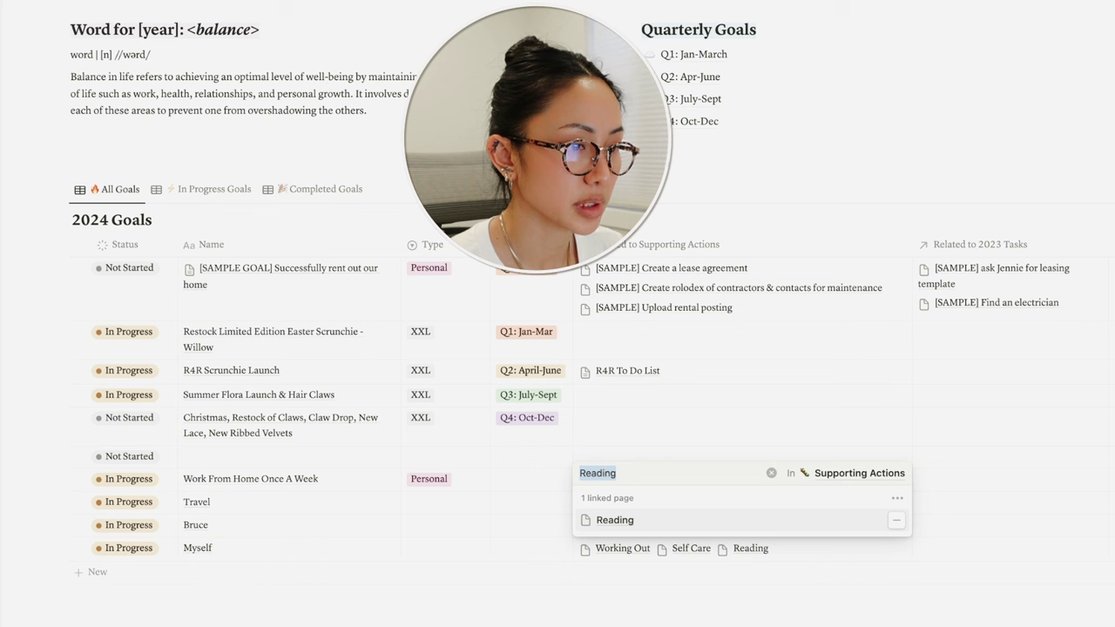
key("Escape")
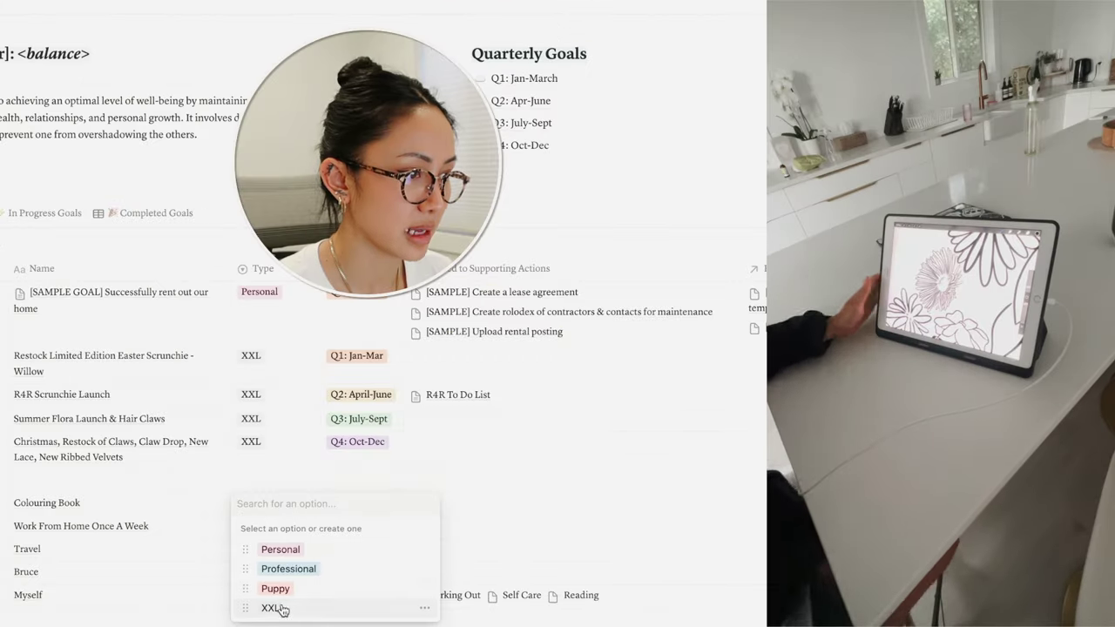
Step: Set the type of Colouring Book to XXL and of the last three goals, from Travel to Myself, to Personal
left_click(270, 605)
left_click(276, 555)
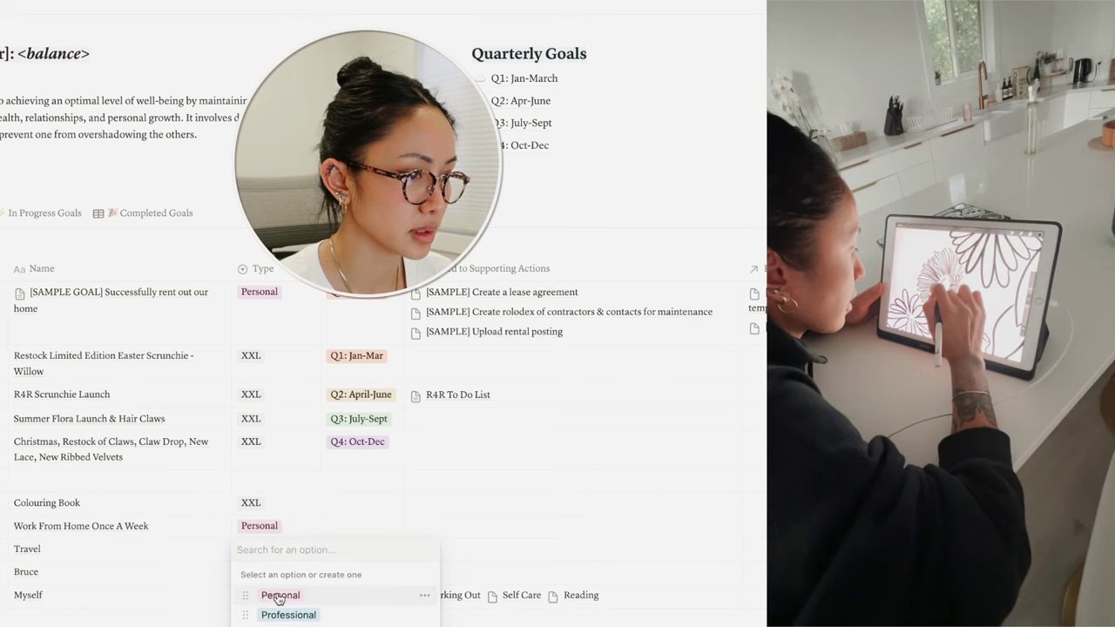
left_click(253, 594)
left_click(260, 577)
left_click(273, 615)
left_click(256, 598)
left_click(262, 624)
Step: Schedule the Colouring Book goal for Q2: April-June
left_click(345, 511)
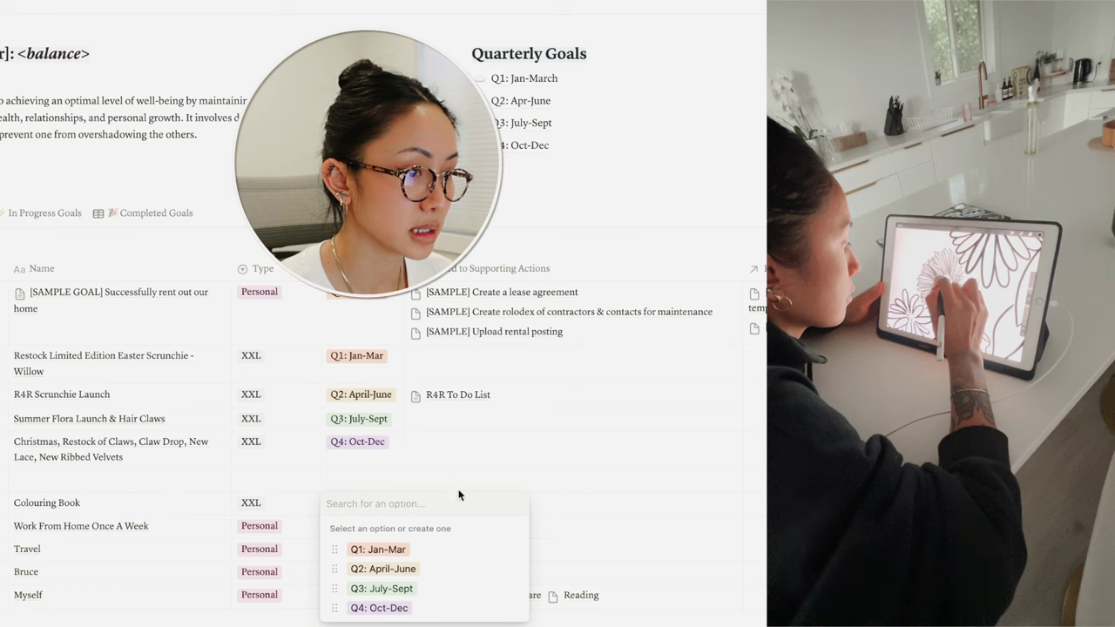
left_click(385, 573)
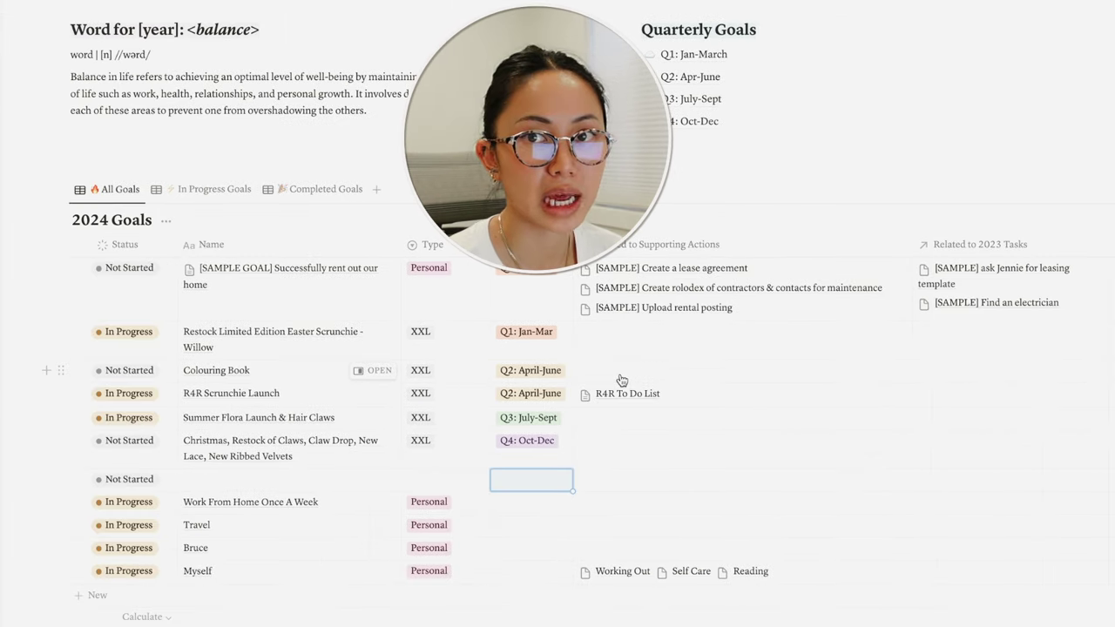
left_click(621, 381)
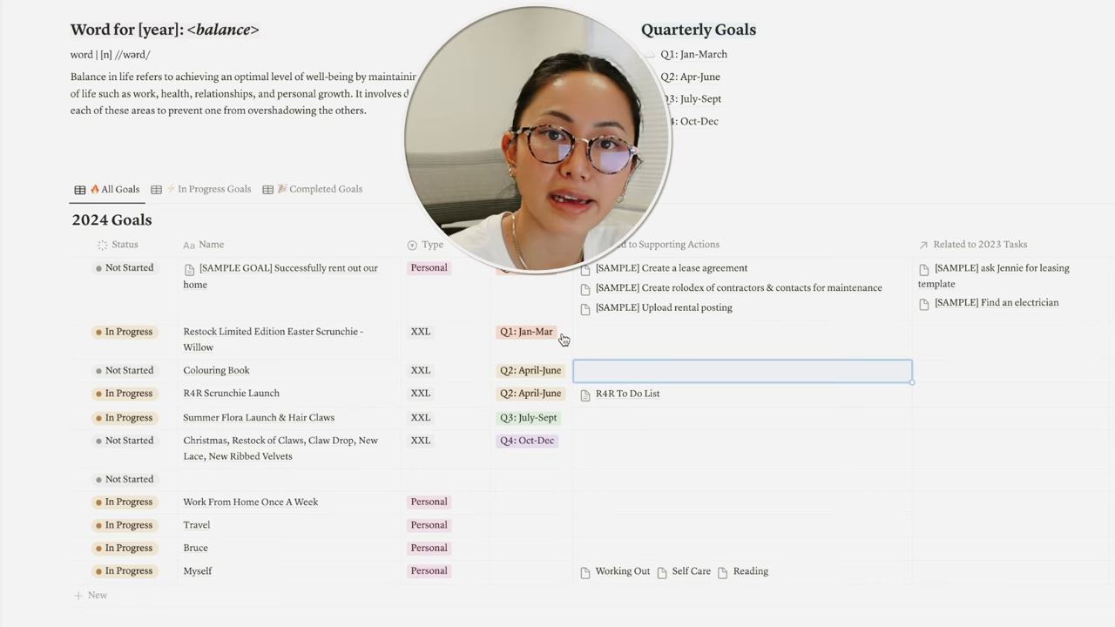
Step: Add a goal named "SO time" below Myself in the 2024 Goals table with the status In Progress
scroll(562, 339, "down", 2)
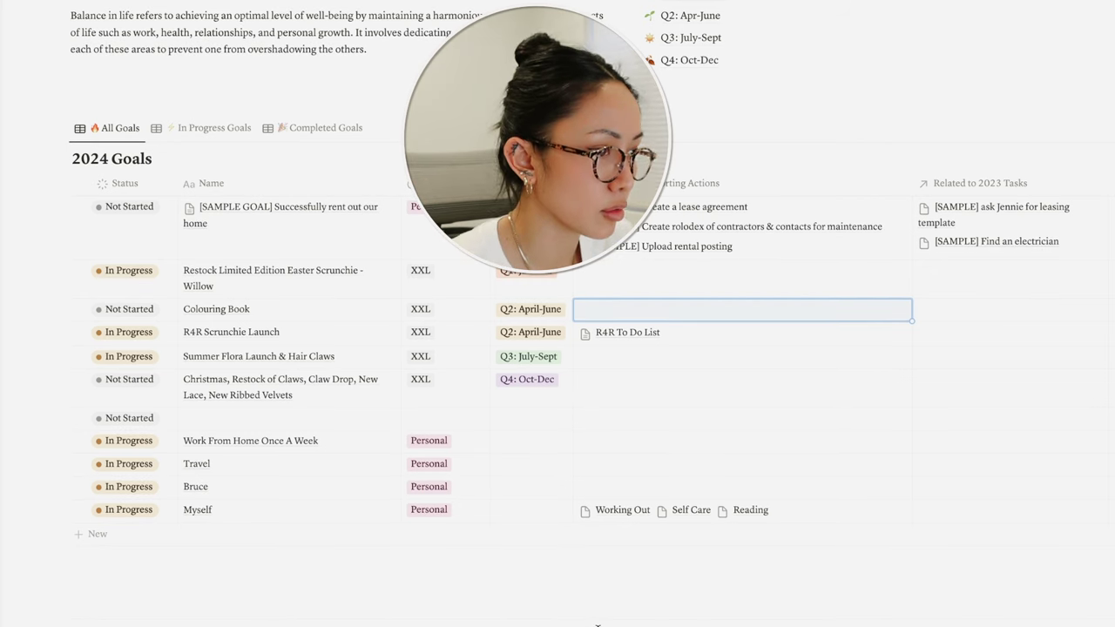
scroll(572, 598, "up", 1)
left_click(94, 536)
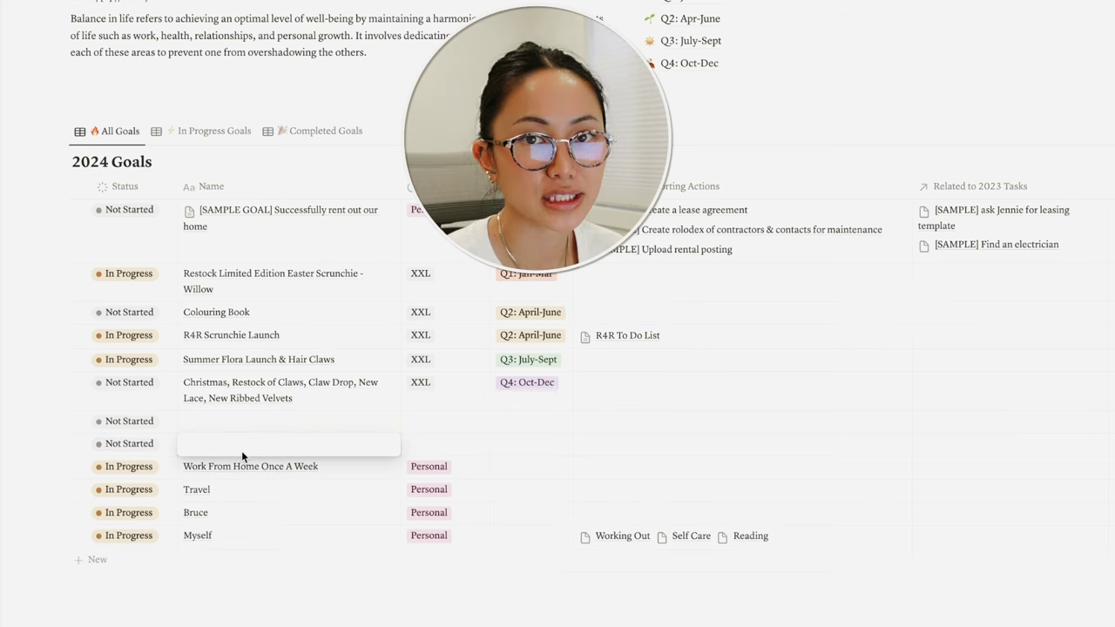
type("SO time")
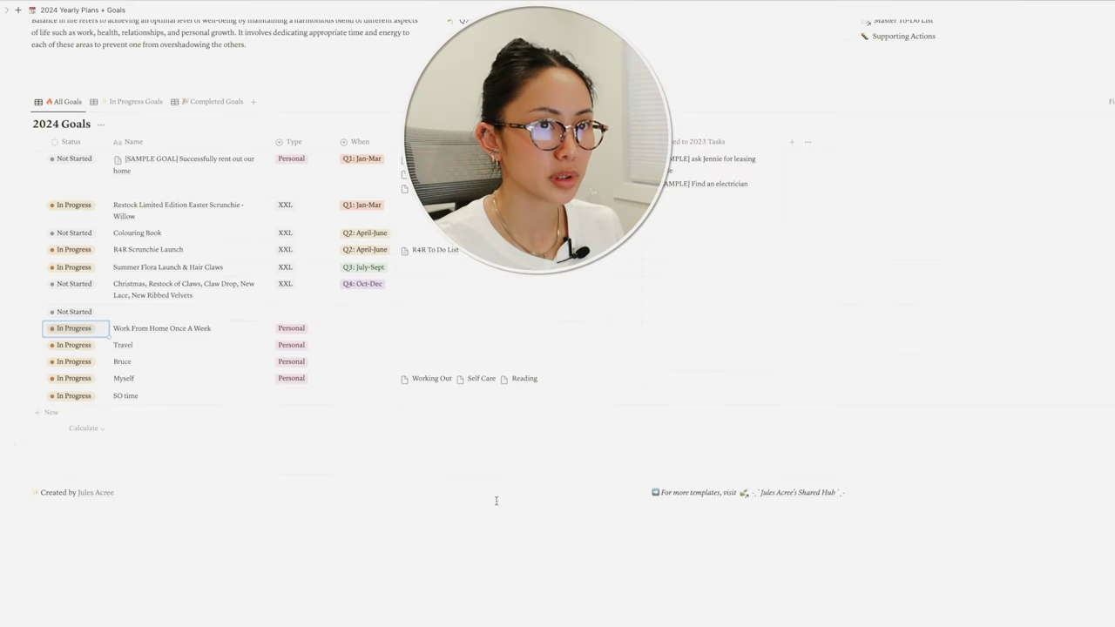
Step: Open the Colouring Book goal as an empty page and write "To bring back what I love doing, drawing and art."
scroll(495, 498, "up", 3)
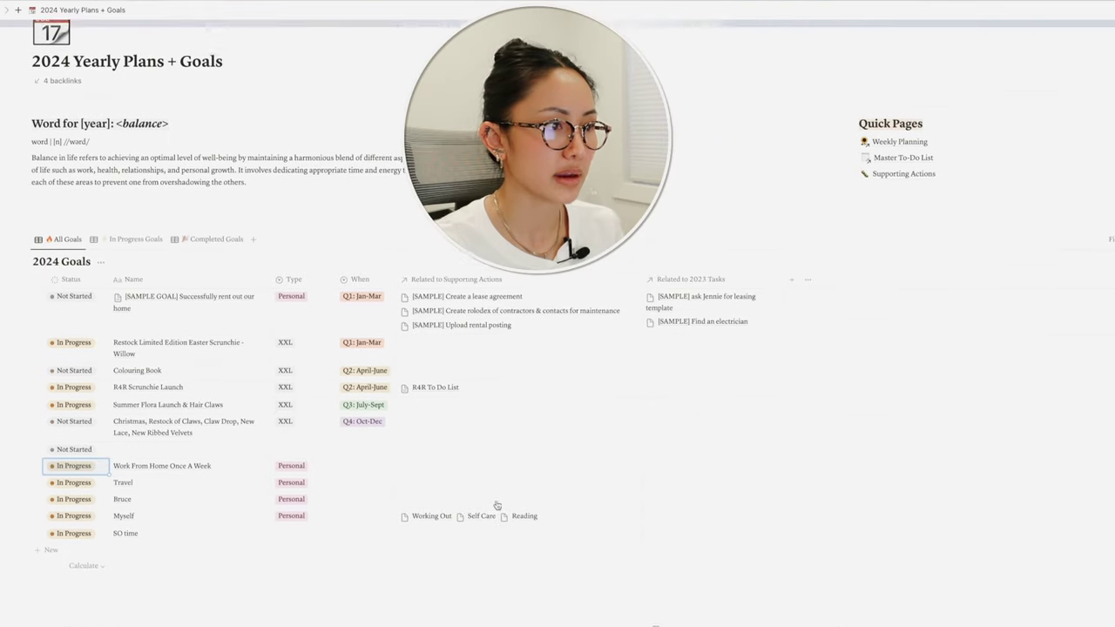
scroll(496, 505, "down", 1)
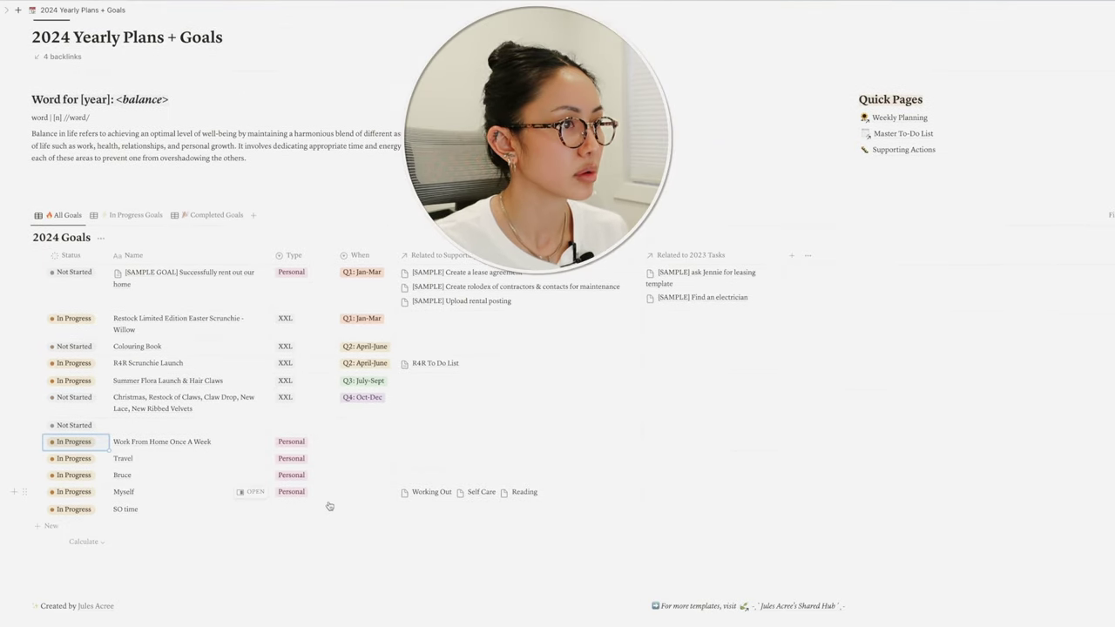
left_click(142, 347)
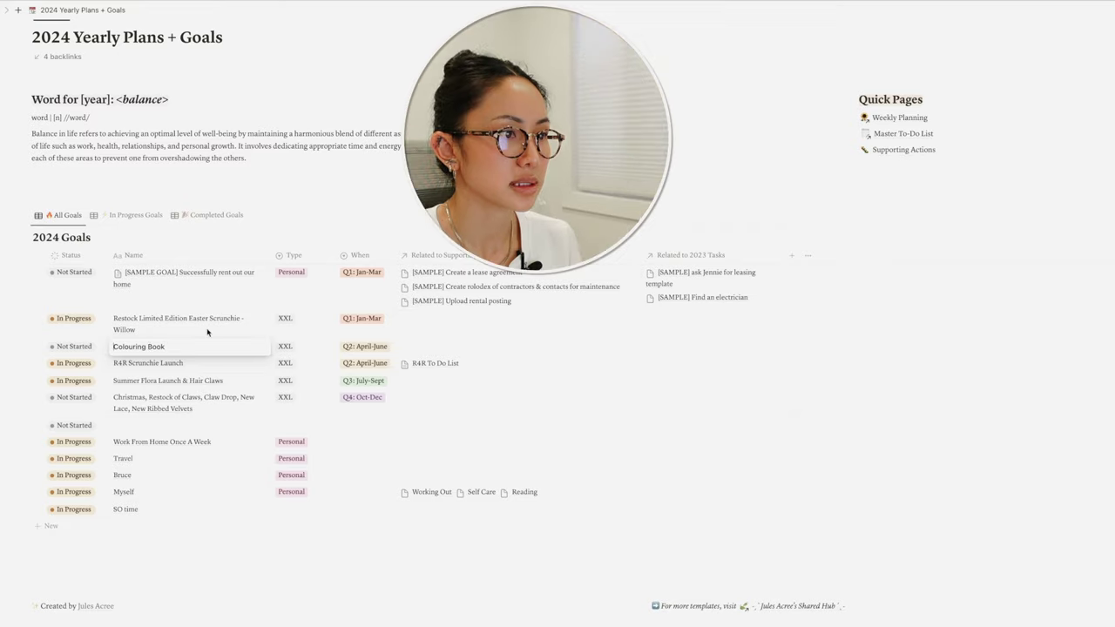
left_click(261, 349)
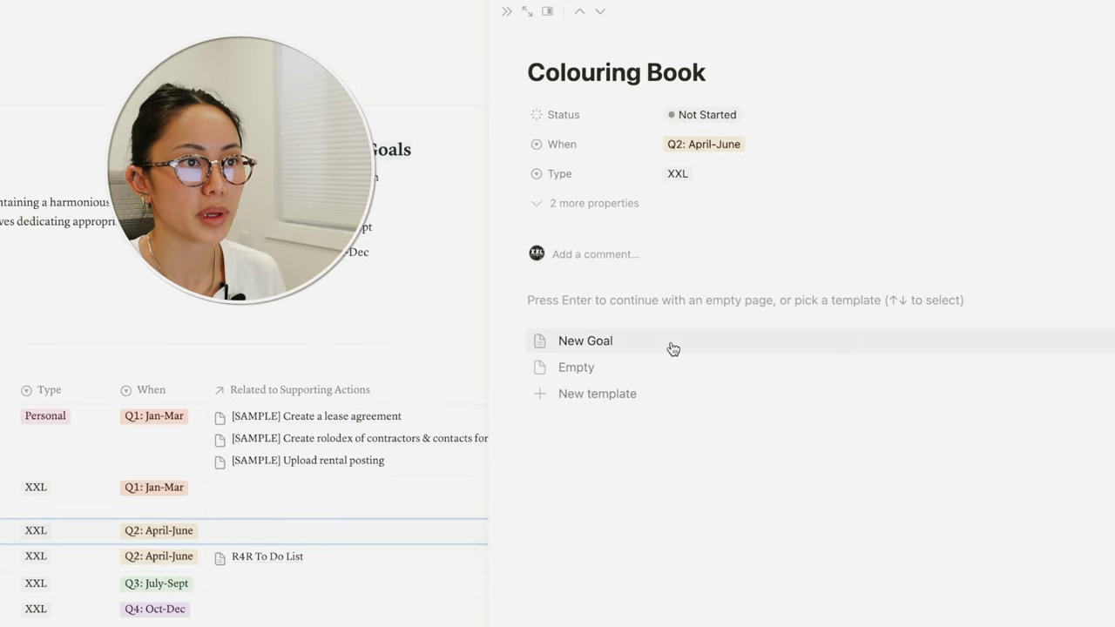
left_click(602, 300)
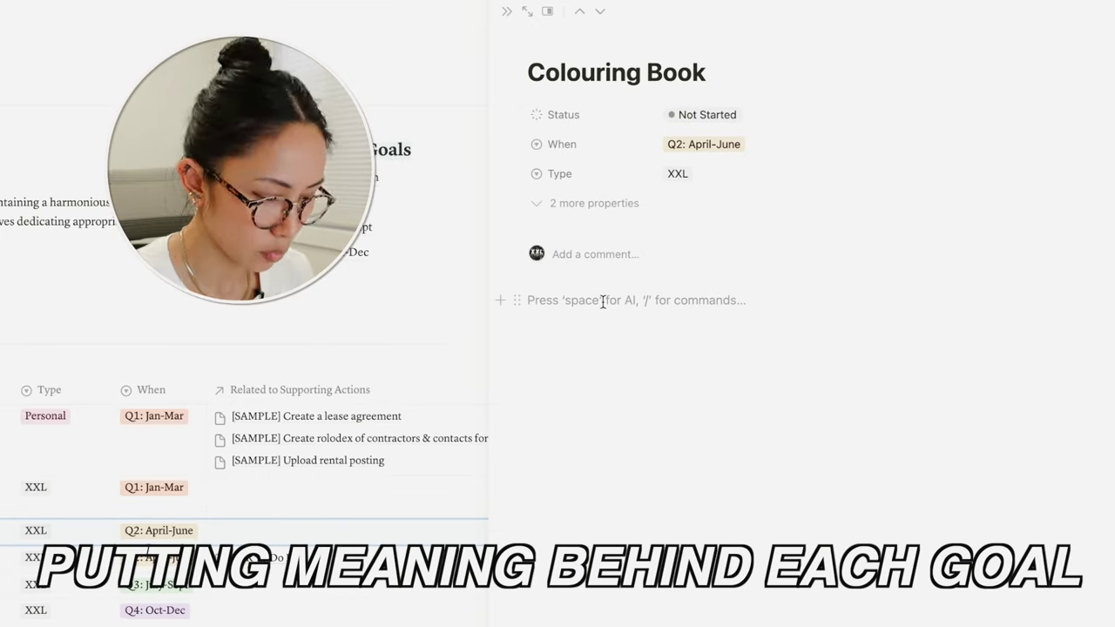
type("To bring back what I love doing, drawing and art.")
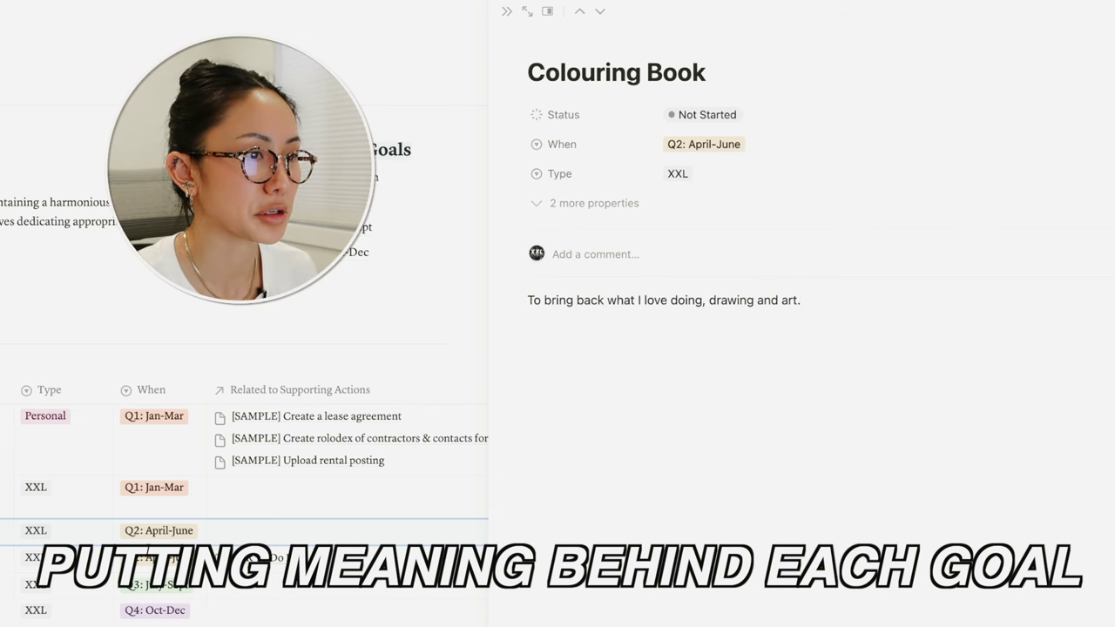
Step: Write "Fulfill my goal of giving back and R4R is in need of donations." on the R4R Scrunchie Launch goal page
left_click(299, 607)
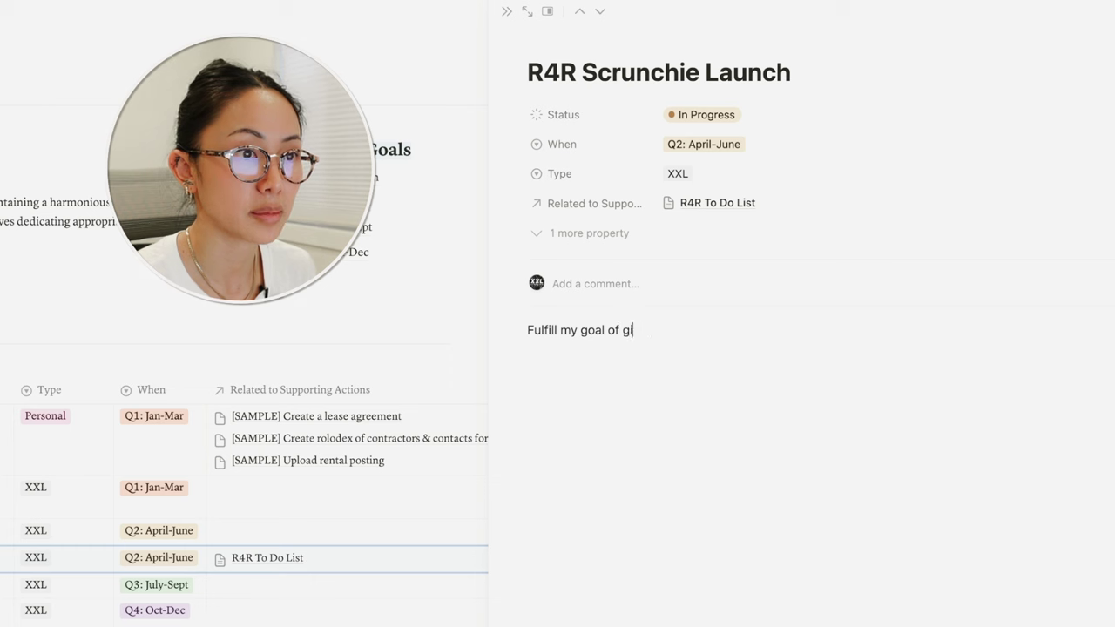
type("ving back and R4R is in need of do")
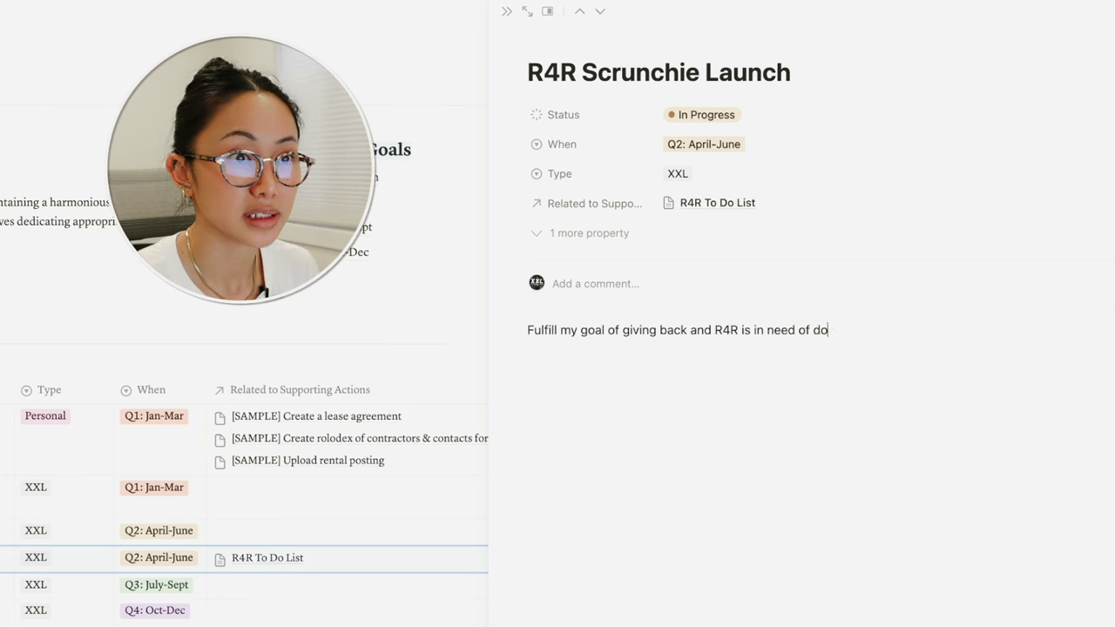
type("nations.")
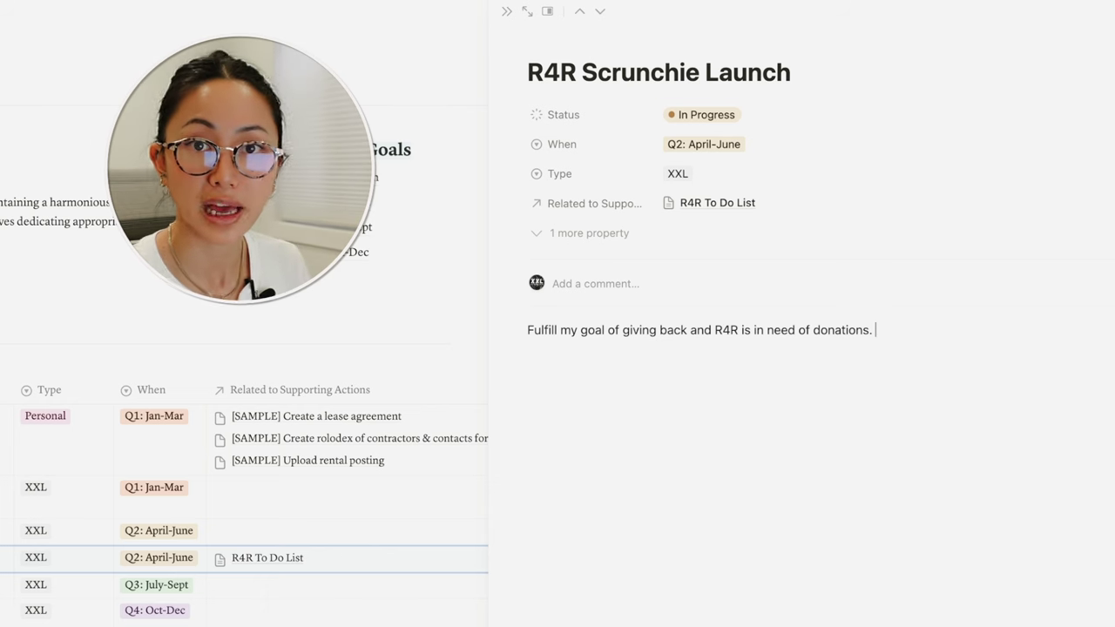
key("BackSpace")
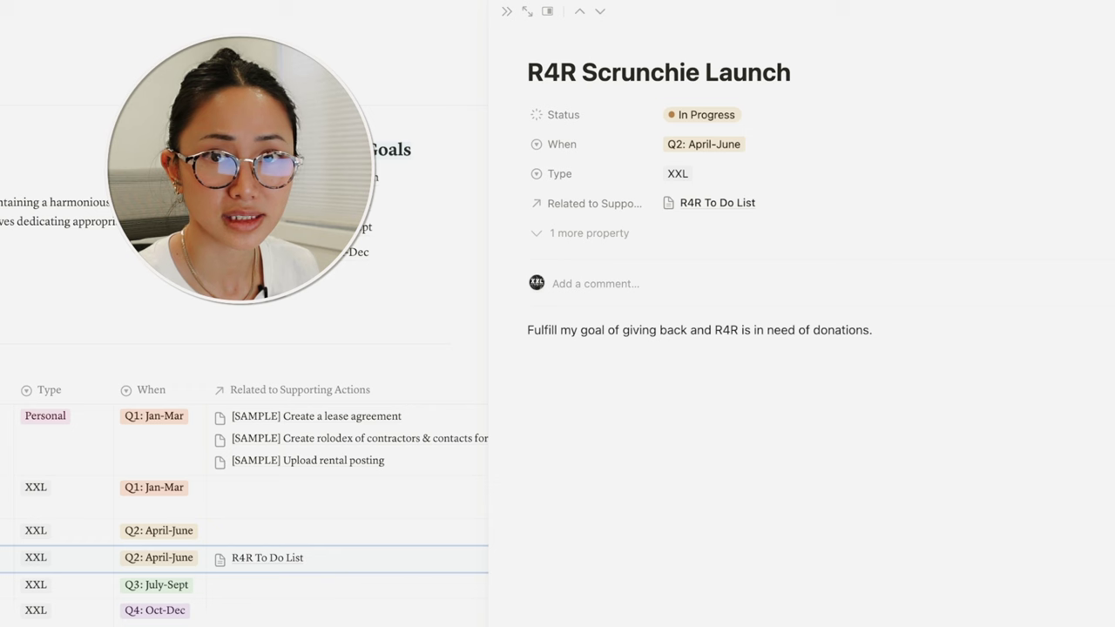
key("Escape")
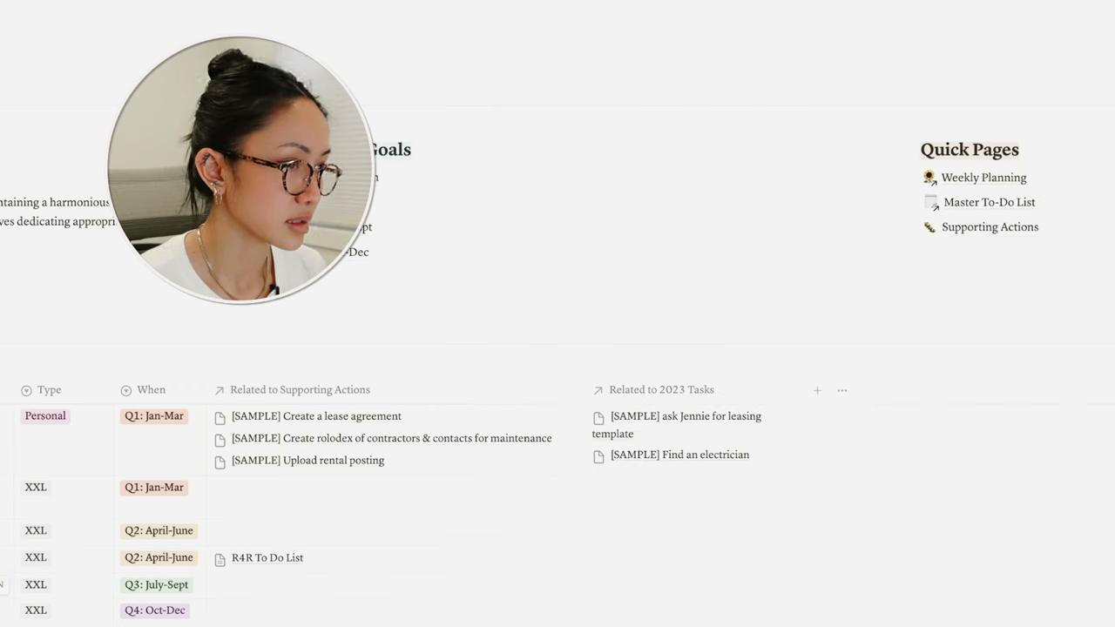
Step: Write on the Summer Flora Launch & Hair Claws goal page that its purpose is to give customers more floral fabrics
left_click(11, 584)
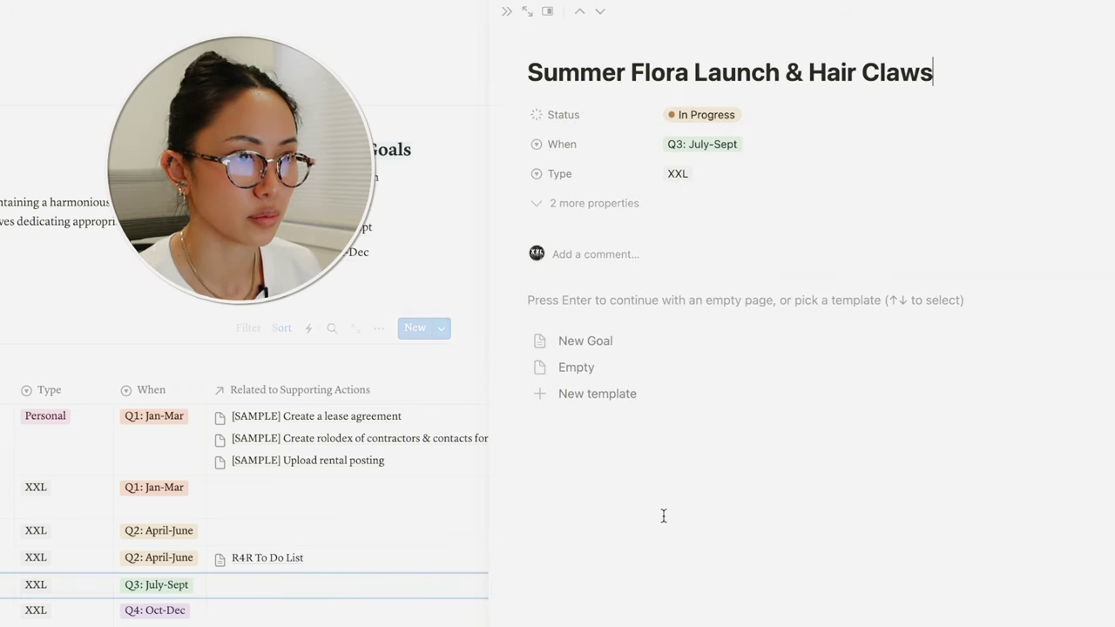
left_click(651, 307)
type("To g")
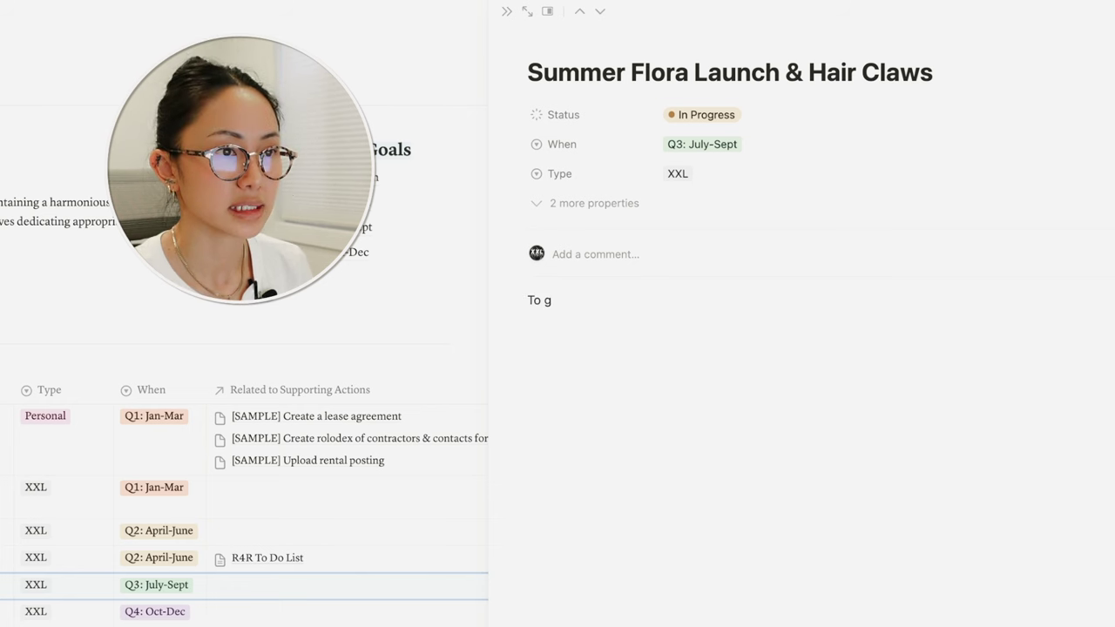
type("ive our customers more ")
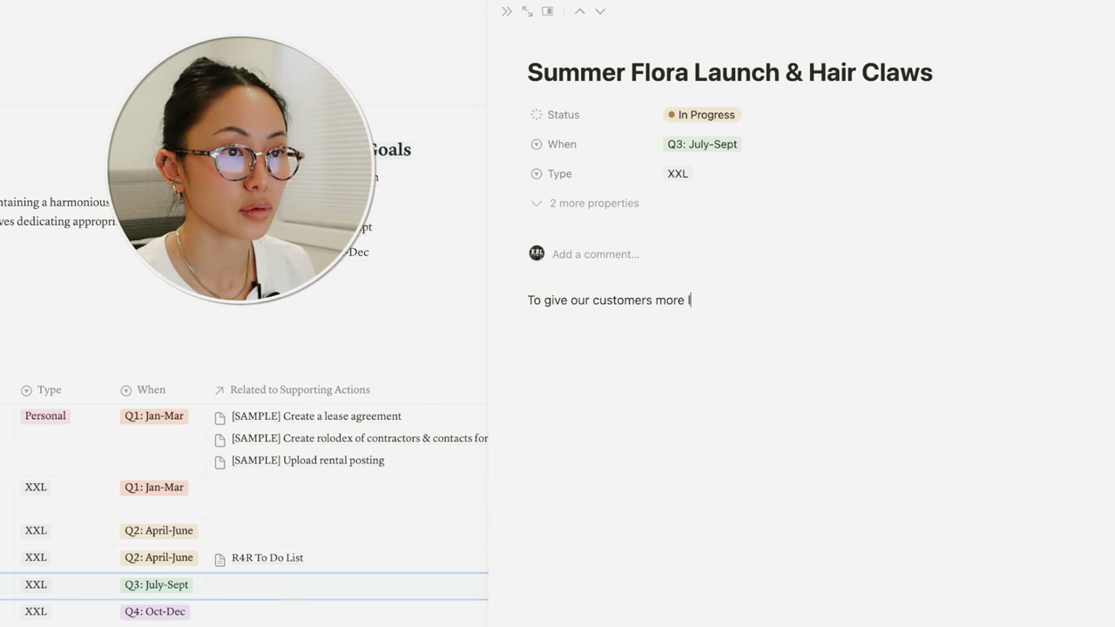
type("floral fabrics that they l")
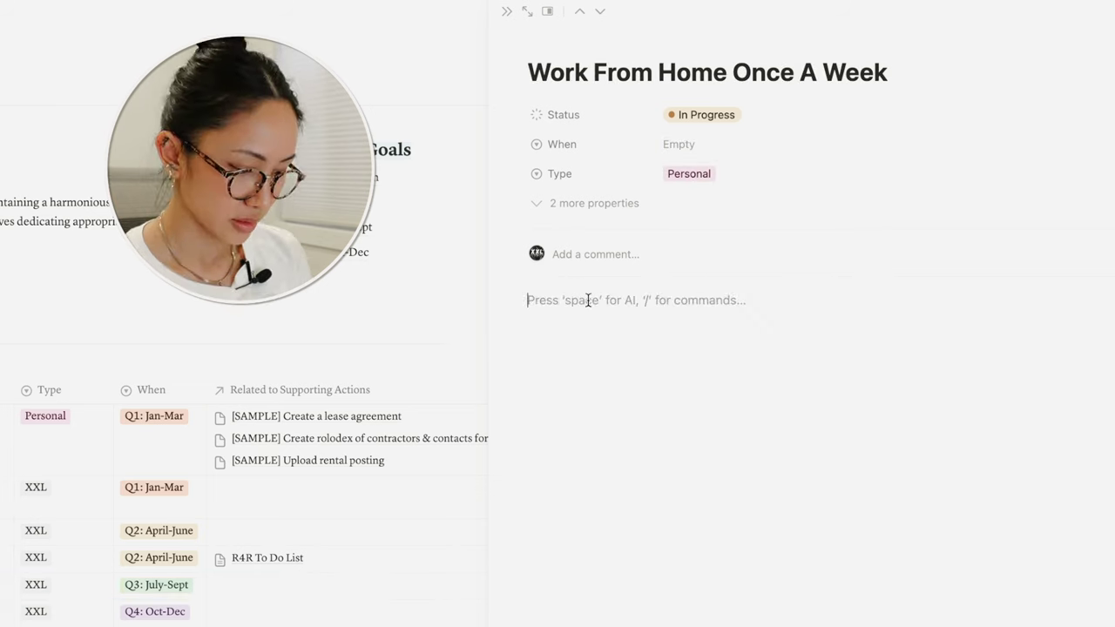
Step: Write on the Work From Home Once A Week page that the goal is enjoying puppy time and focusing uninterrupted from home and in the office
type("To enjoy Bruce time at home, and focus ")
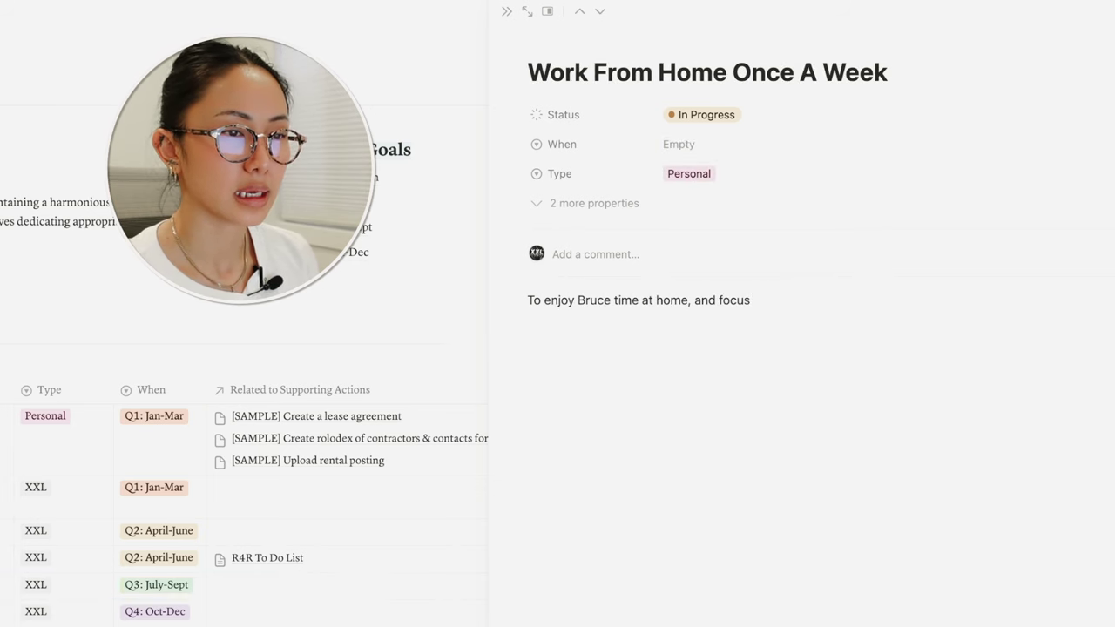
type("uninteru")
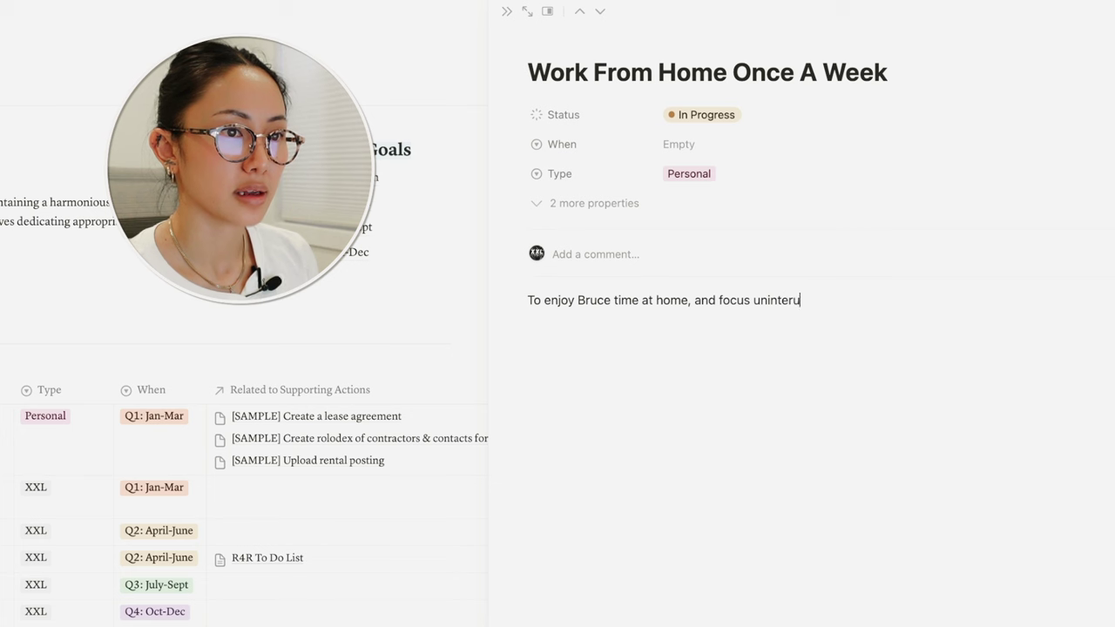
type("pted from home and in my office.")
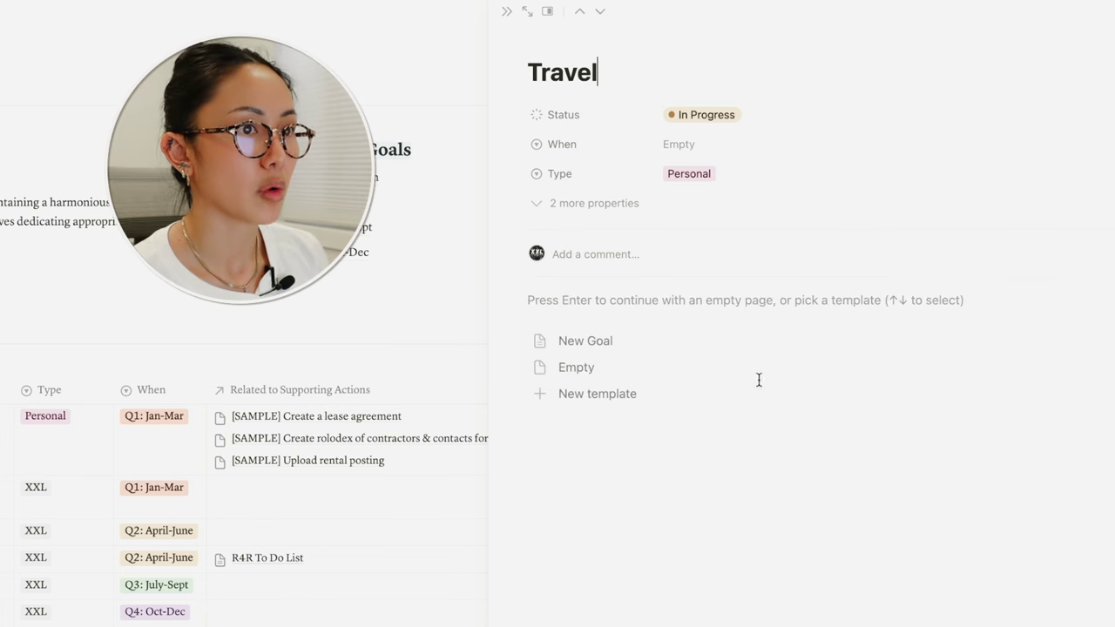
Step: Write the reason for the Travel goal on its empty page, starting "Because I love it. I want to see more of the"
left_click(672, 299)
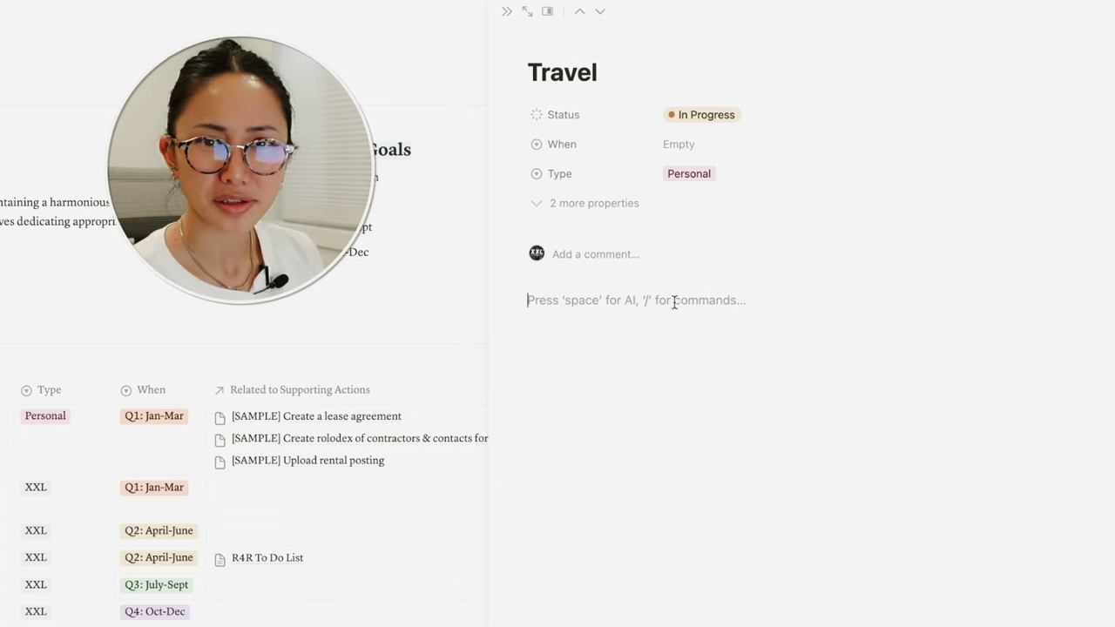
type("Because I love it. ")
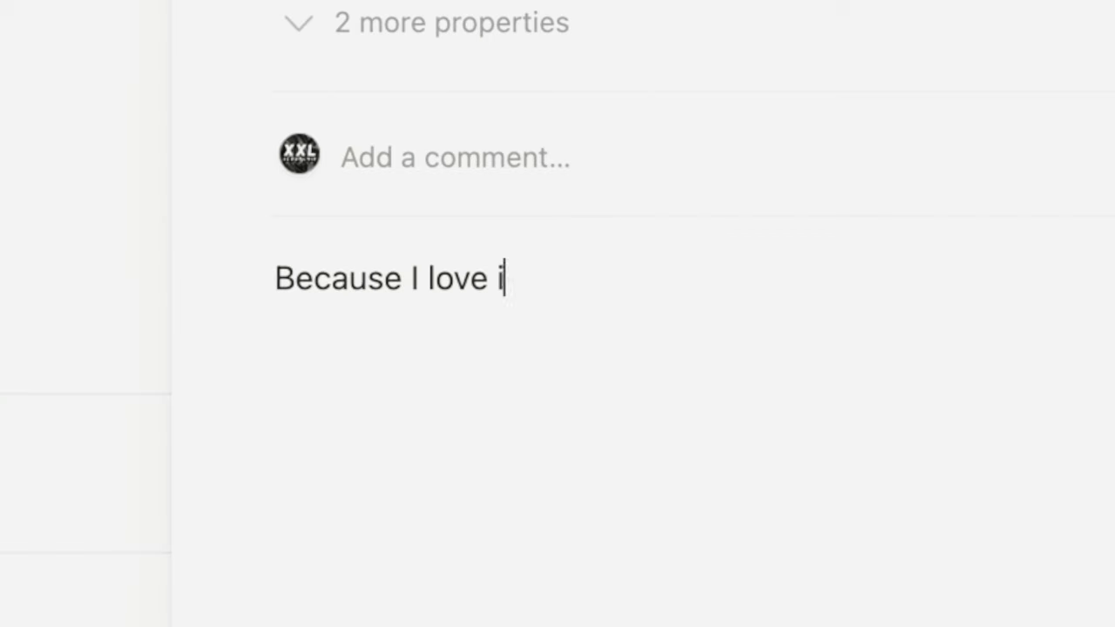
type("I want to see more of the")
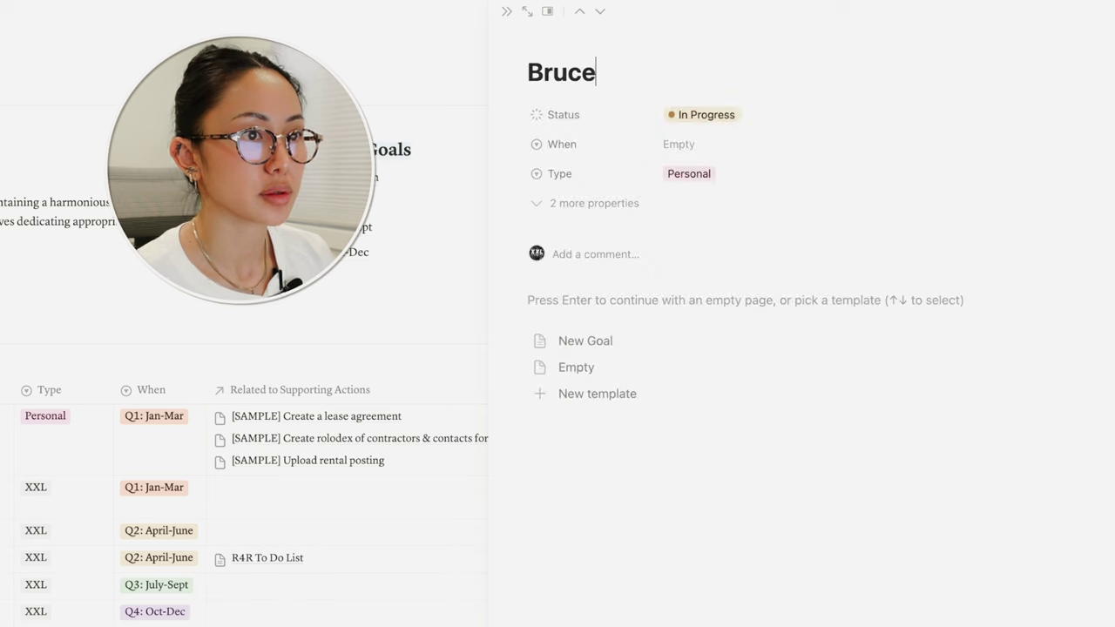
Step: In the goal page below Travel, write "I love him as a puppy, I feel like putting in the training with him now will be so rewarding"
type("I love him as a puppy, I feel like putting in the training with him now will be so rewarding late")
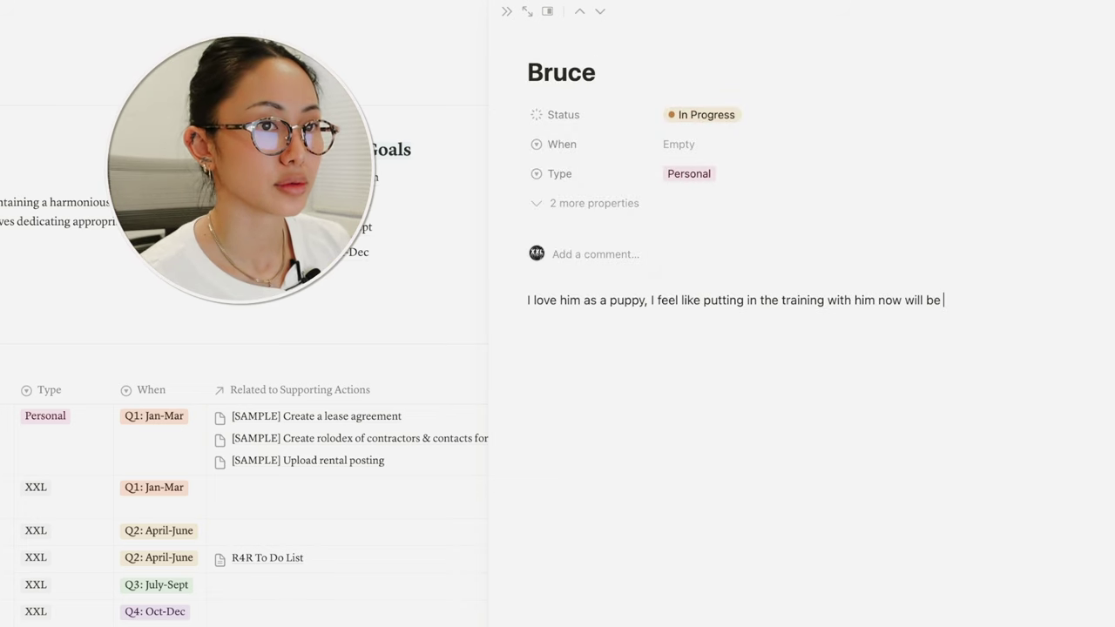